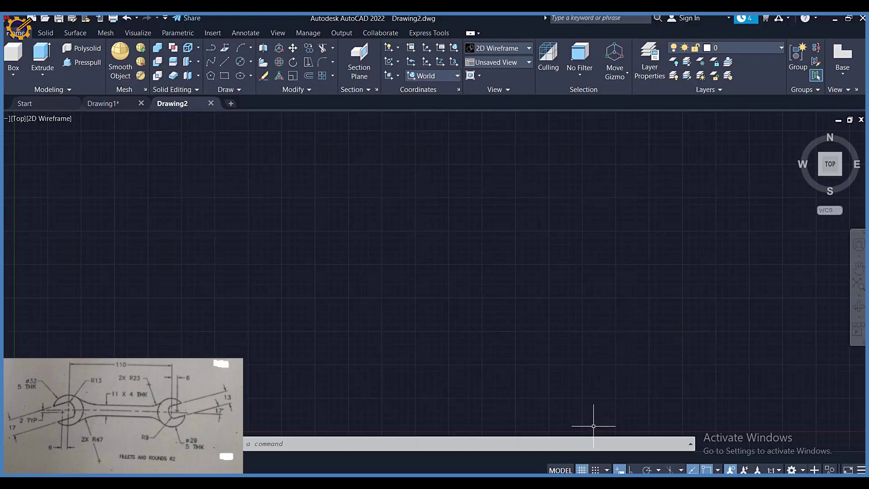
Step: Turn off the drawing grid and activate the Drafting & Annotation workspace
left_click(583, 470)
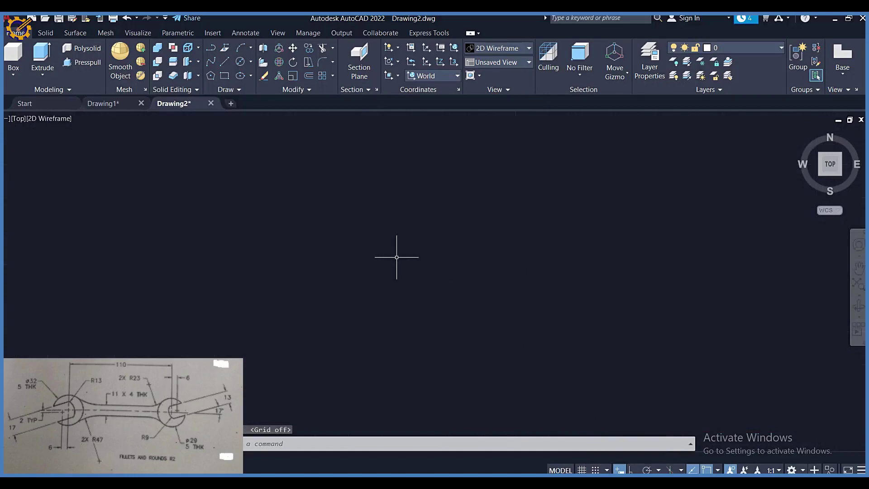
left_click(803, 470)
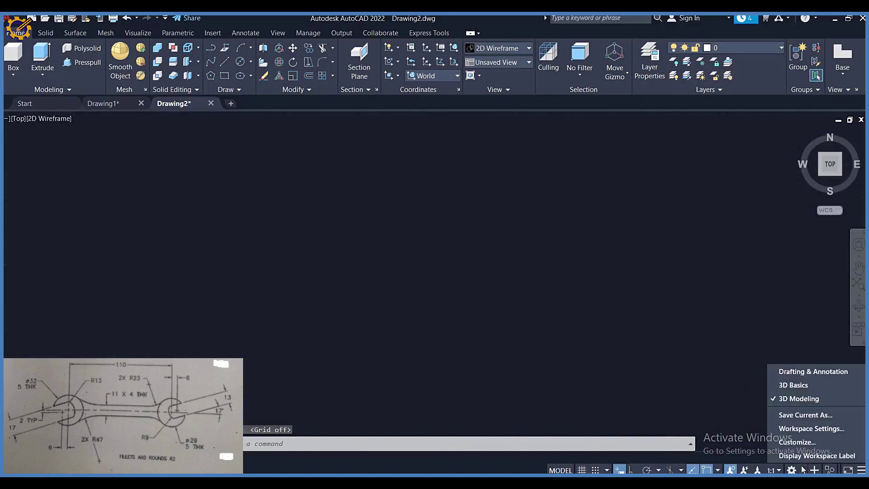
left_click(797, 371)
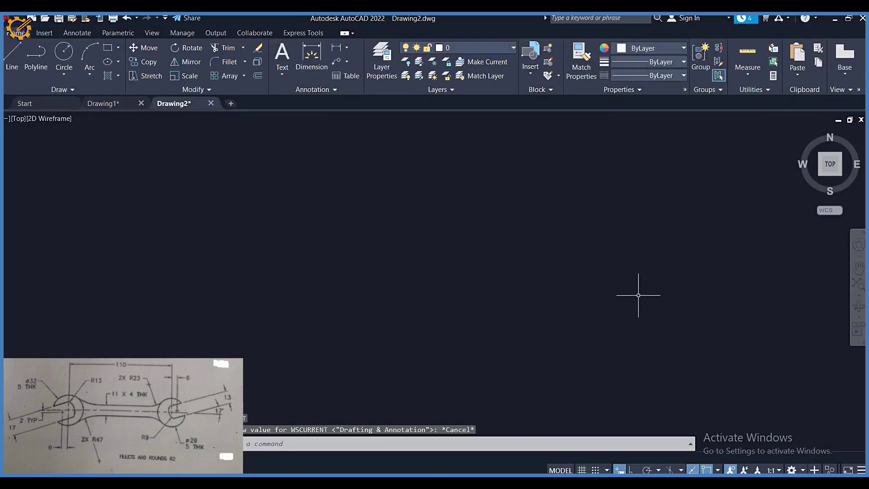
Step: Set drawing units to 0.0 length precision, millimetre insertion scale and a North base angle
left_click(15, 25)
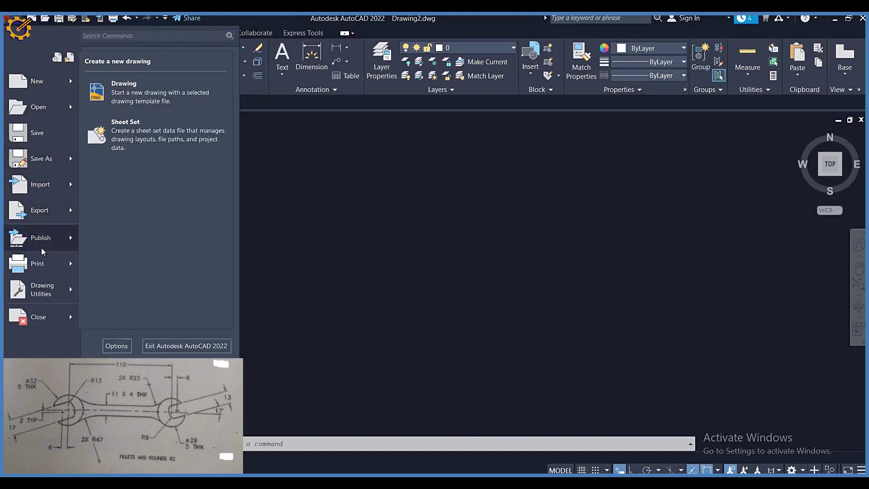
mouse_move(47, 289)
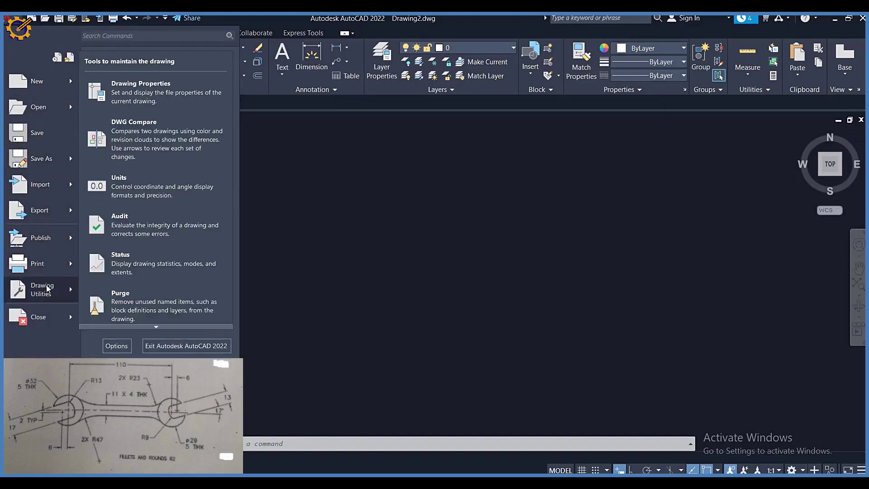
left_click(148, 188)
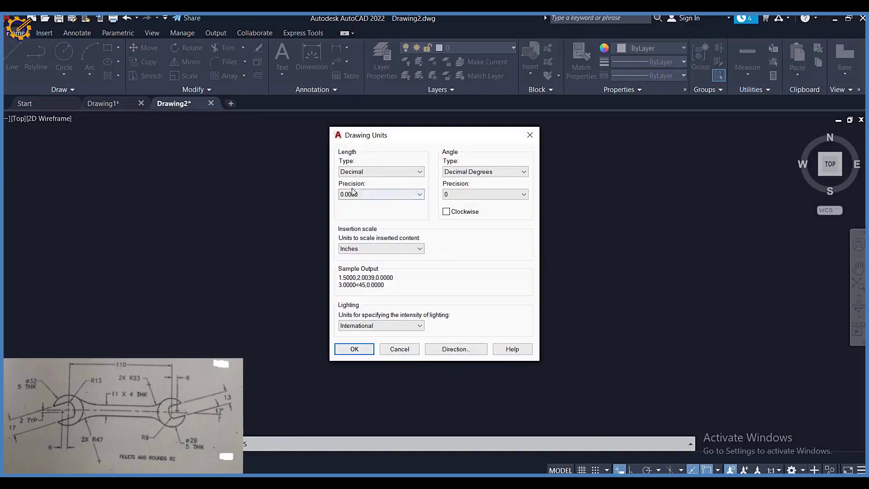
left_click(353, 192)
left_click(358, 211)
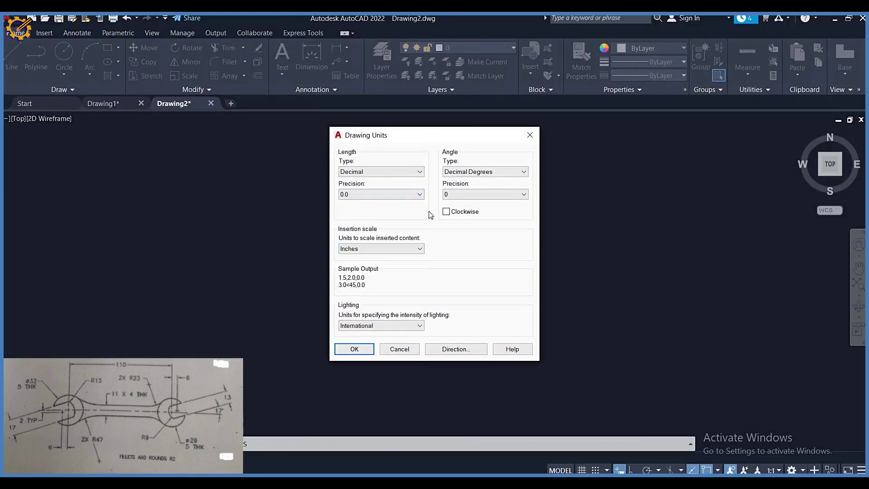
left_click(415, 248)
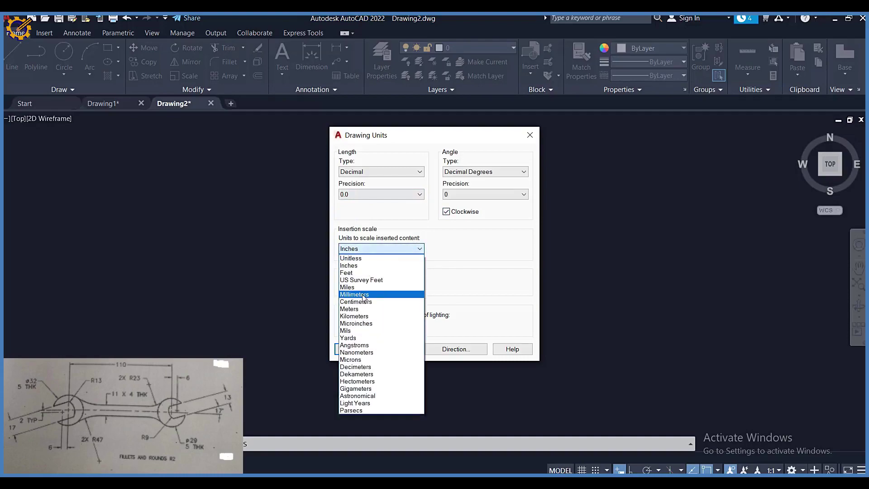
left_click(362, 295)
left_click(456, 349)
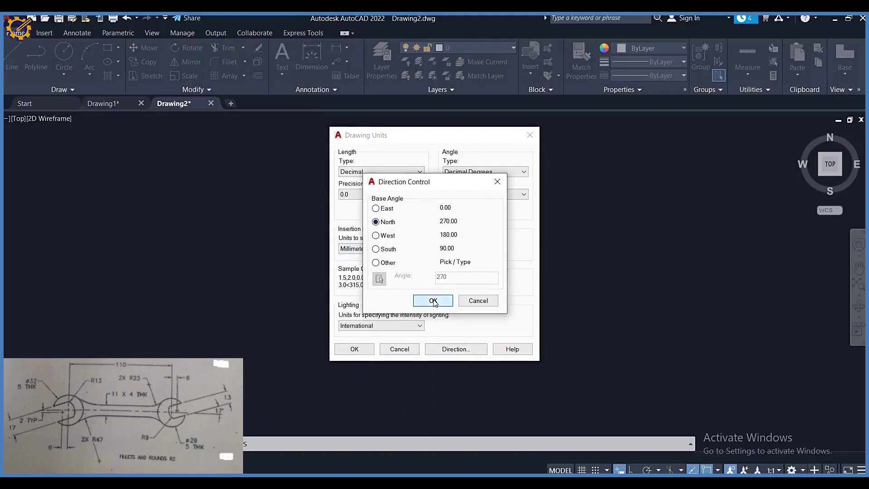
left_click(431, 300)
left_click(363, 350)
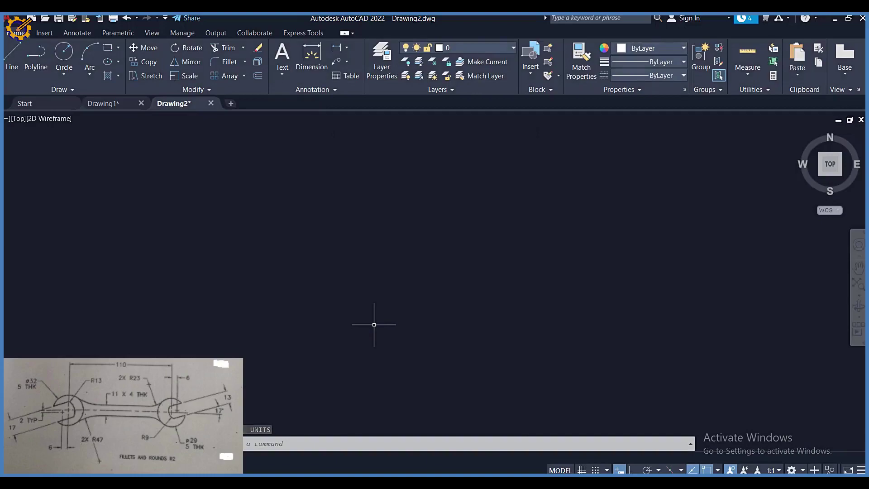
middle_click_drag(349, 297, 395, 333)
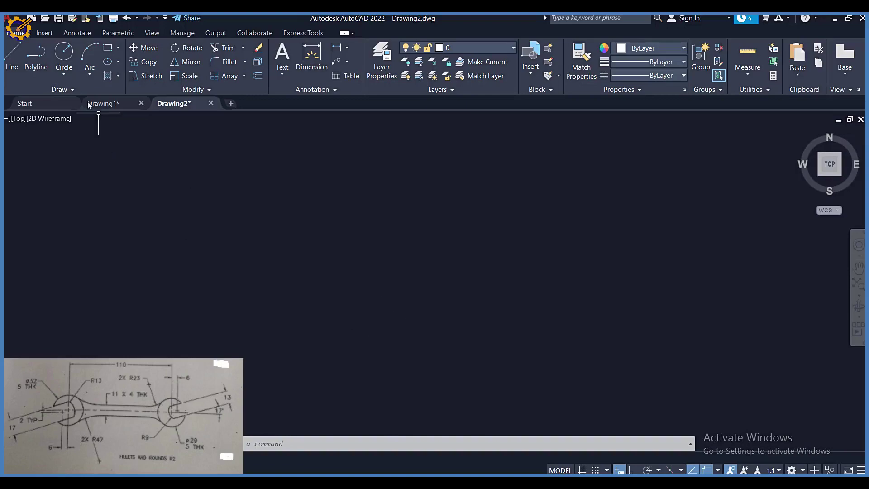
Step: Draw a line at 17 degrees from a lower-left start point
left_click(7, 57)
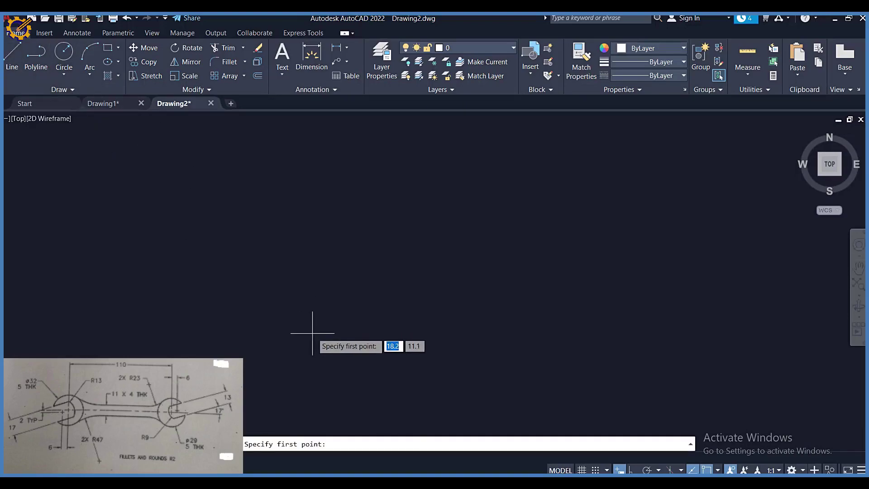
left_click(365, 384)
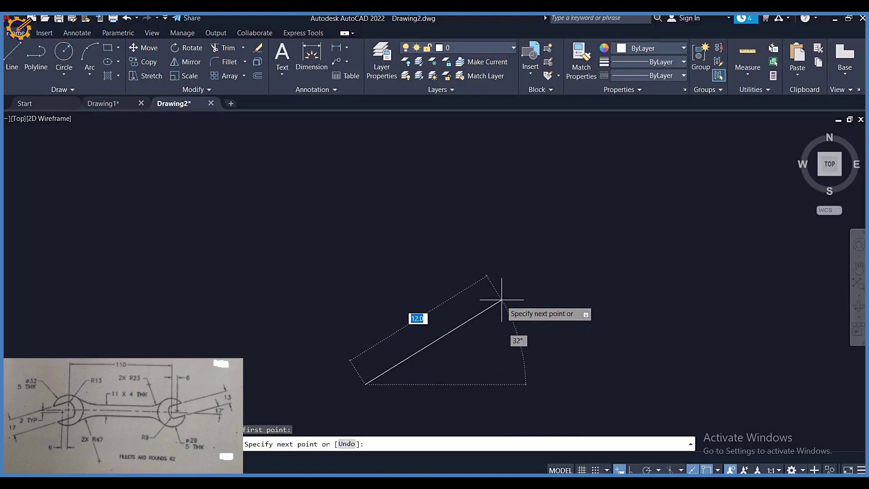
mouse_move(631, 194)
middle_mouse_down()
mouse_move(563, 265)
mouse_move(550, 265)
middle_mouse_up()
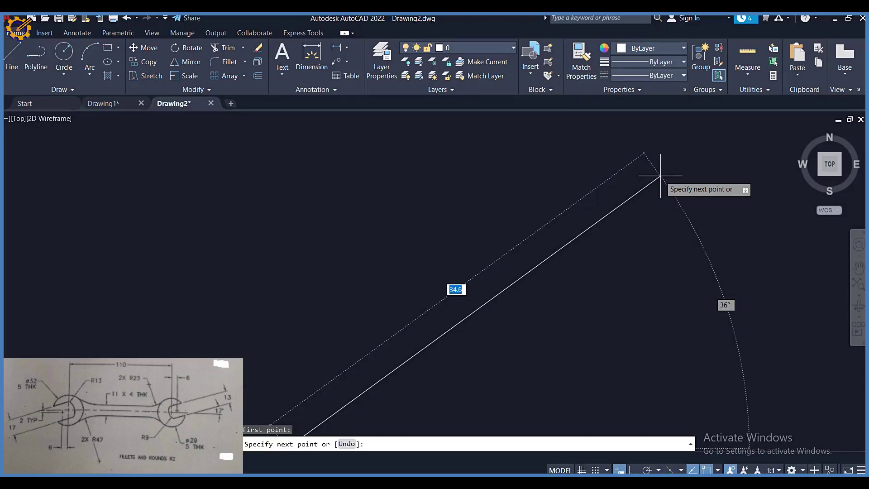
key("Tab")
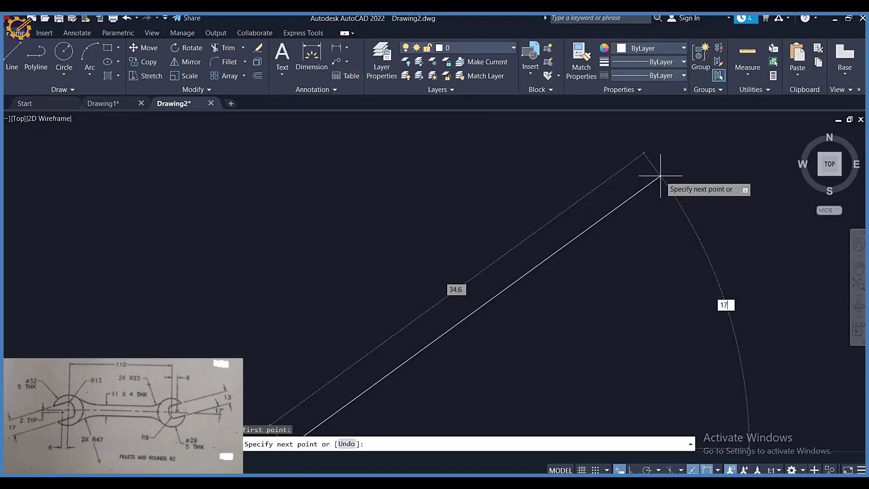
key("Return")
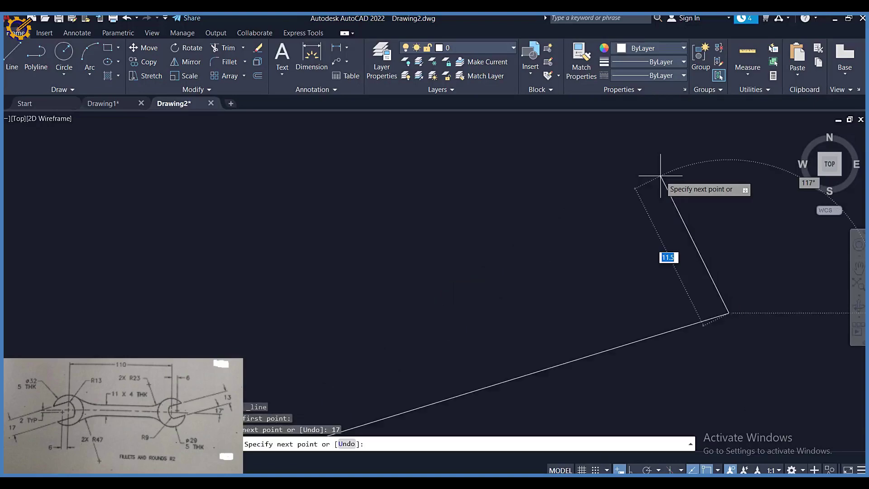
middle_click_drag(698, 274, 712, 171)
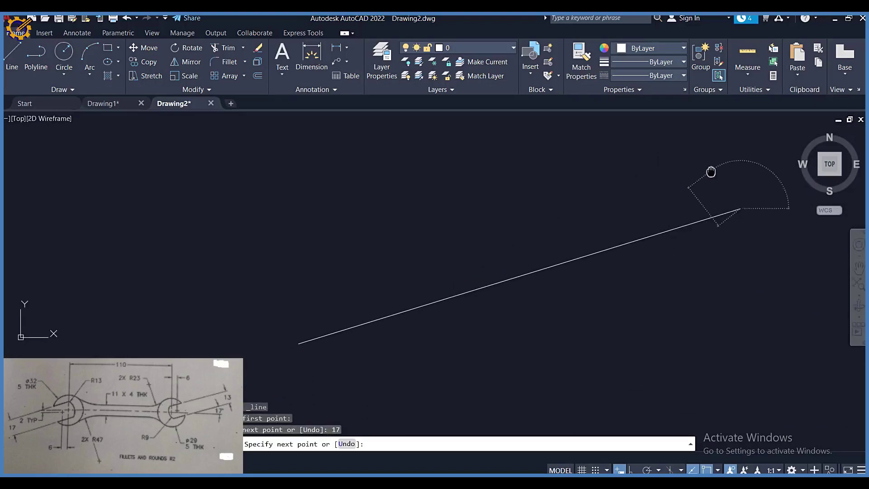
key("Escape")
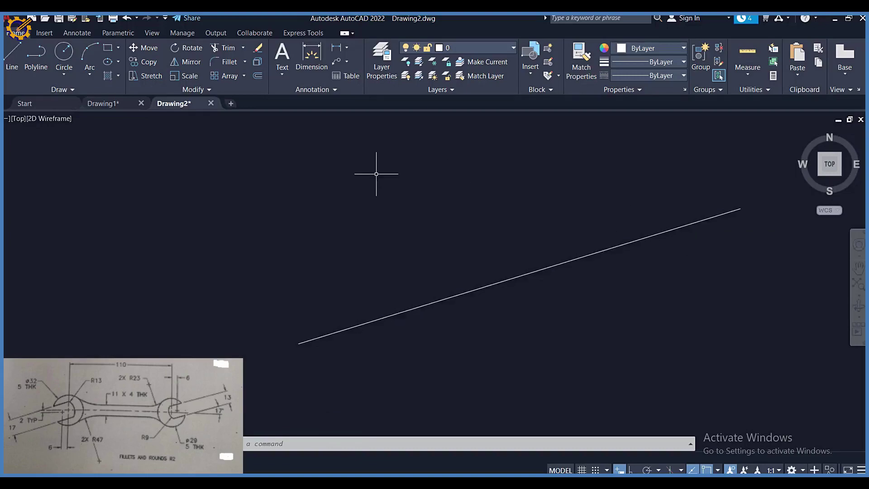
Step: With Ortho on, draw a vertical line crossing the inclined line
left_click(15, 49)
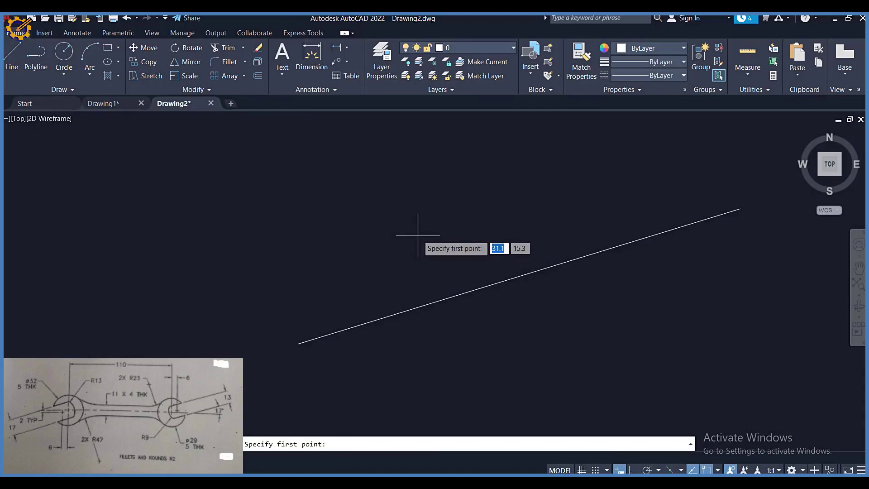
left_click(631, 469)
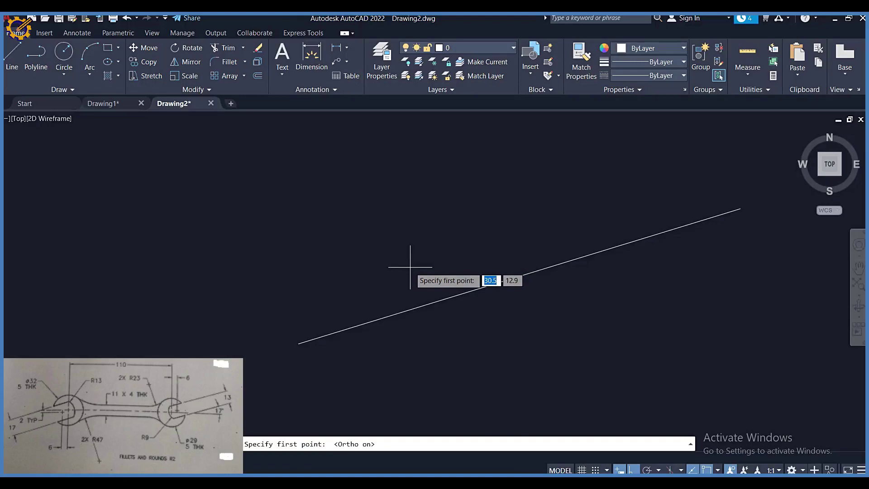
left_click(382, 271)
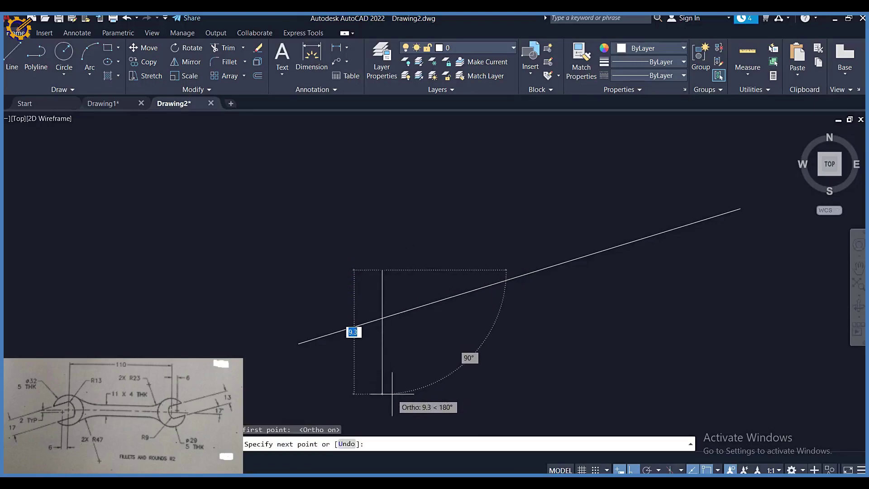
left_click(392, 393)
key("Escape")
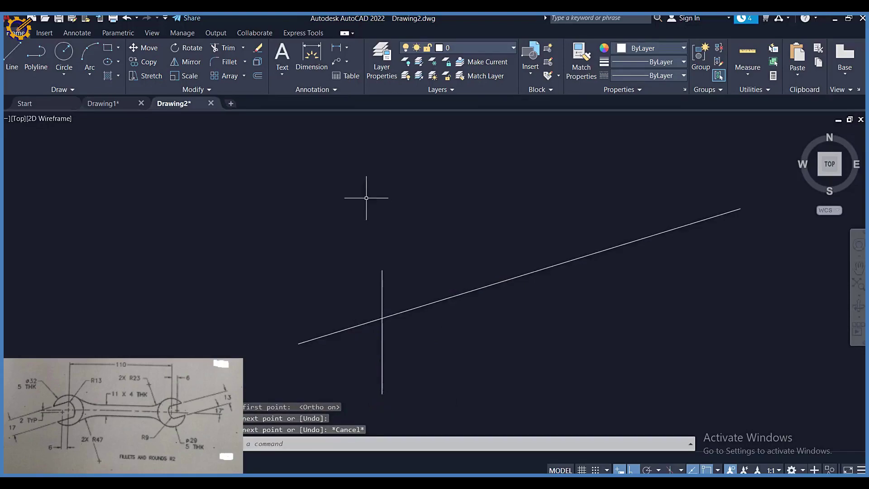
Step: Offset the vertical line 6 units to the right
left_click(257, 75)
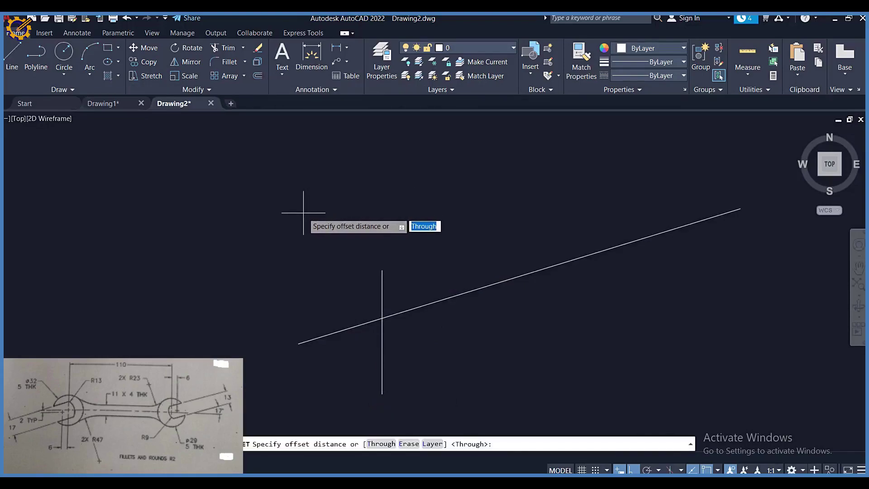
type("6")
key("Return")
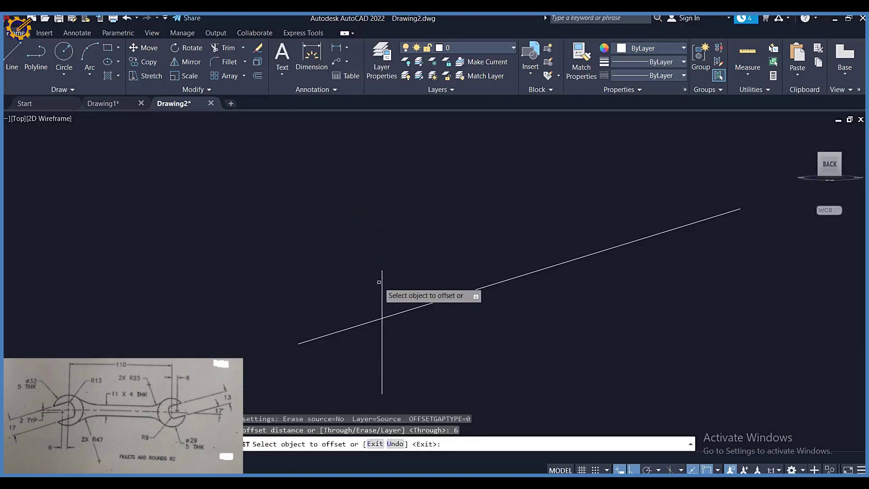
left_click(382, 281)
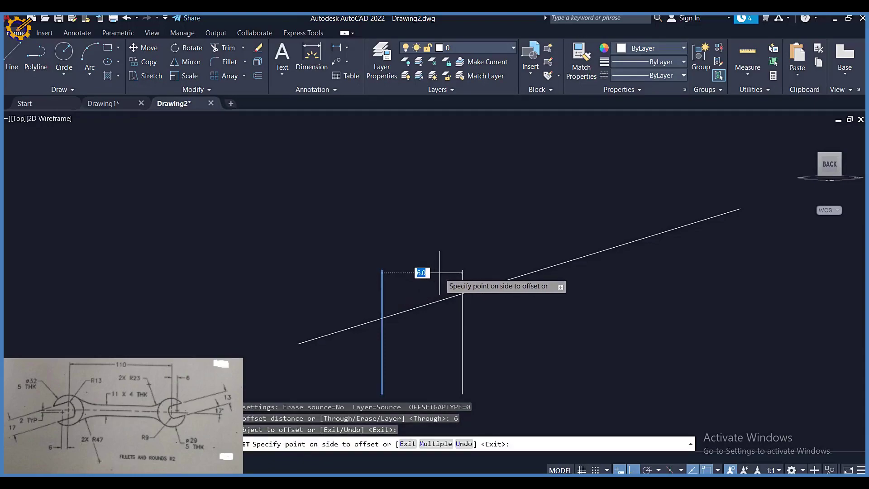
left_click(440, 273)
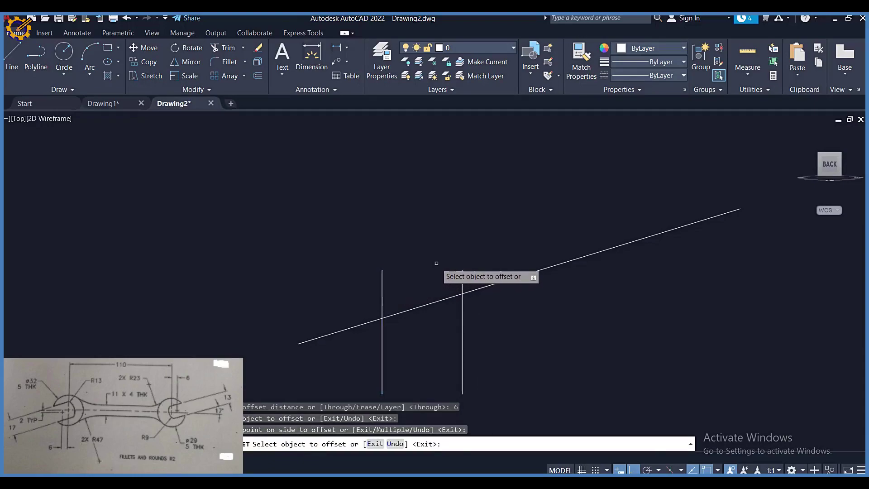
key("Escape")
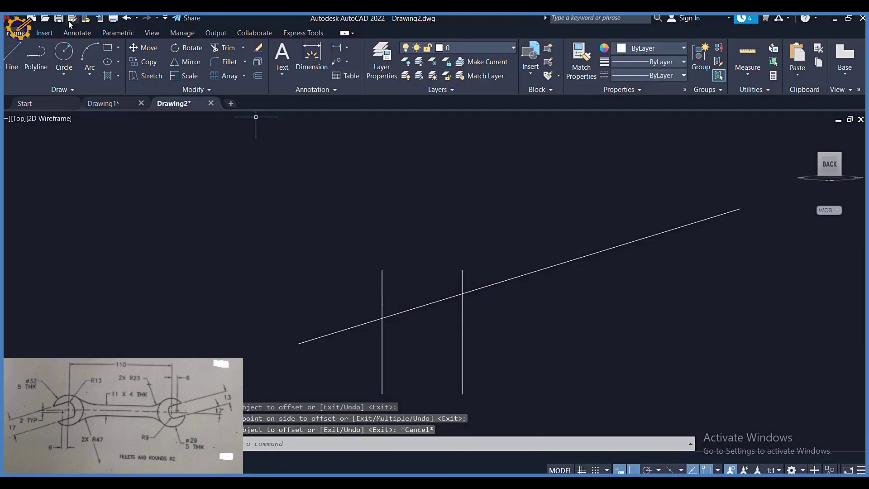
left_click(15, 53)
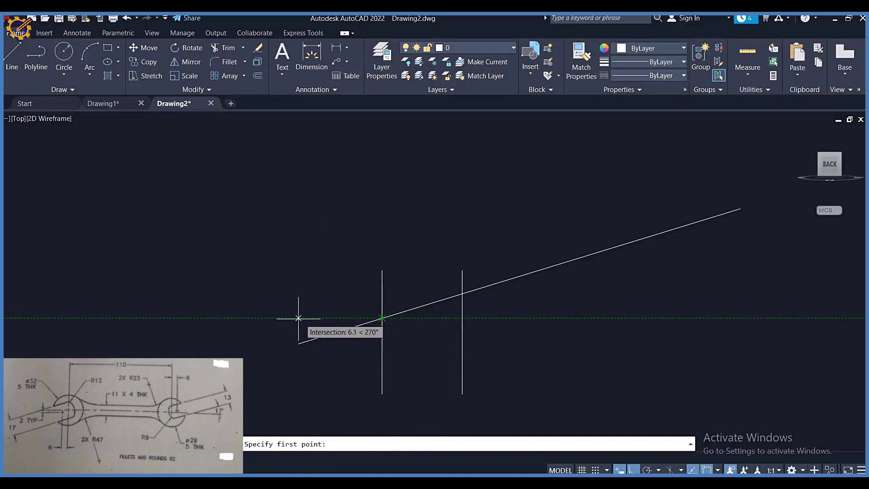
Step: Draw a long horizontal line across both vertical lines
left_click(228, 317)
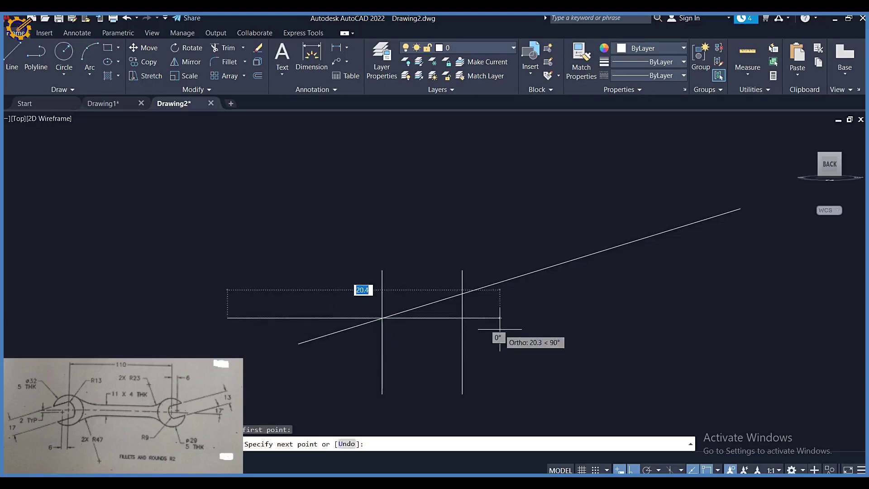
left_click(822, 323)
key("Escape")
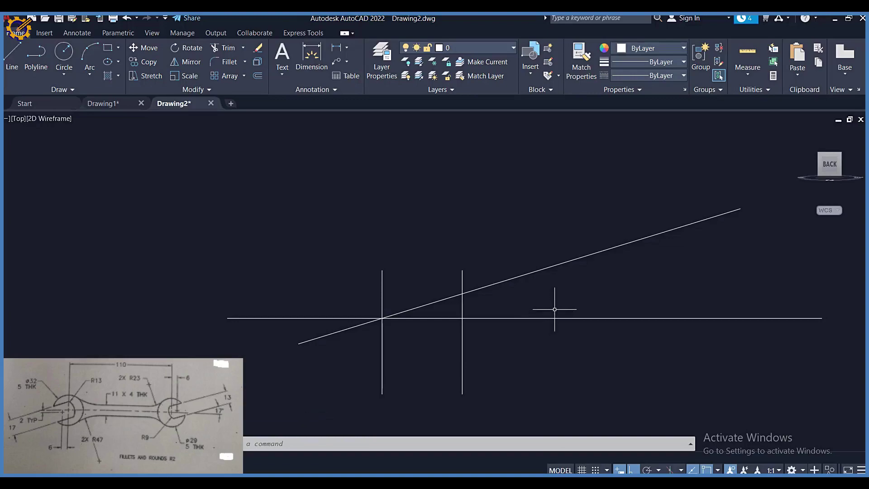
Step: Offset the horizontal line 2 units upward
left_click(257, 79)
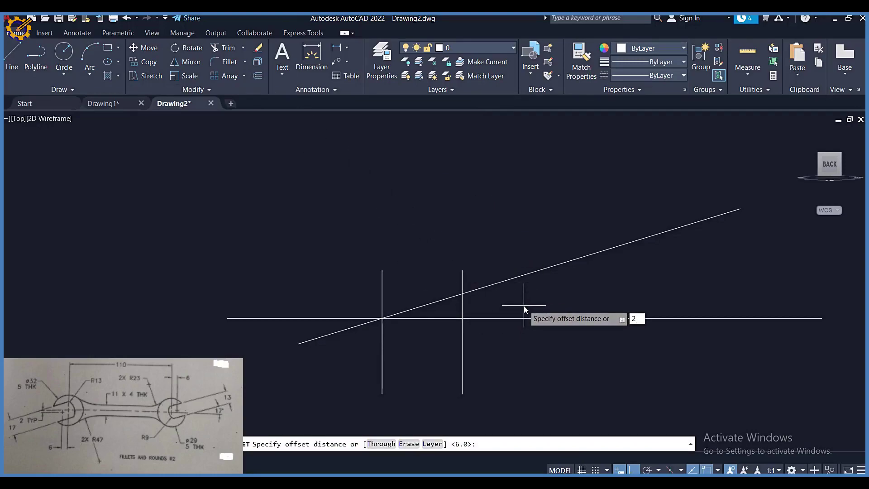
key("Return")
left_click(502, 319)
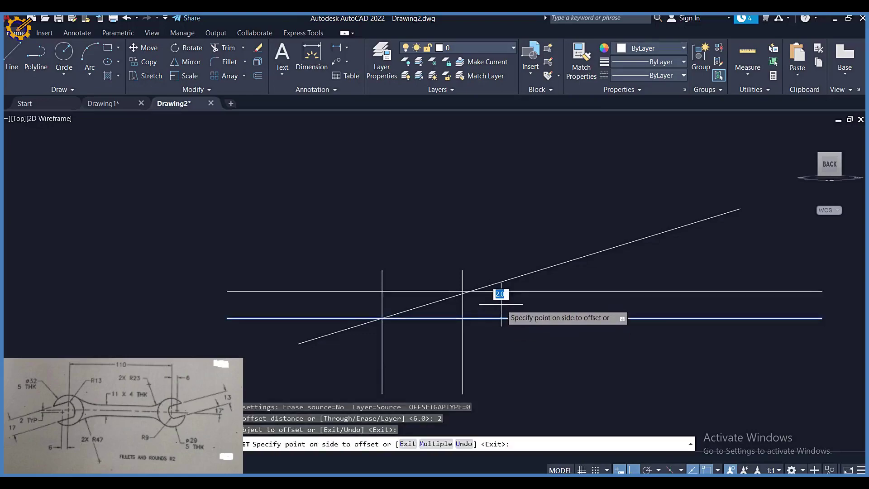
left_click(509, 246)
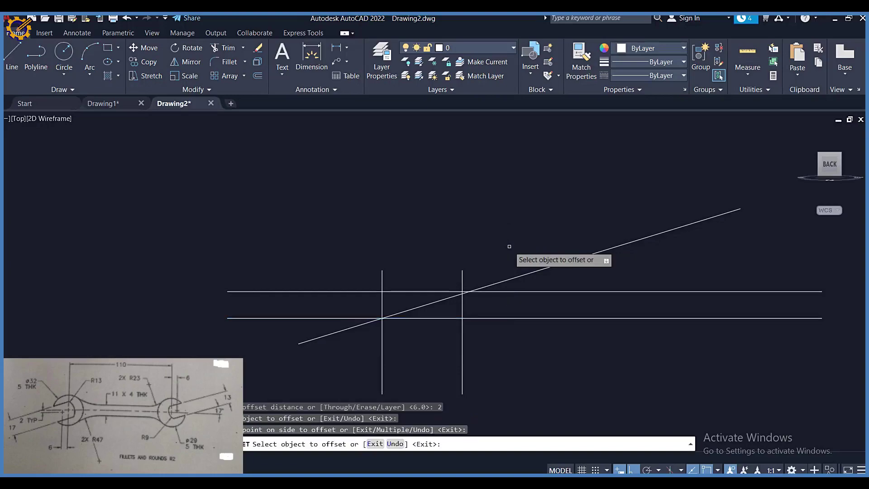
key("Escape")
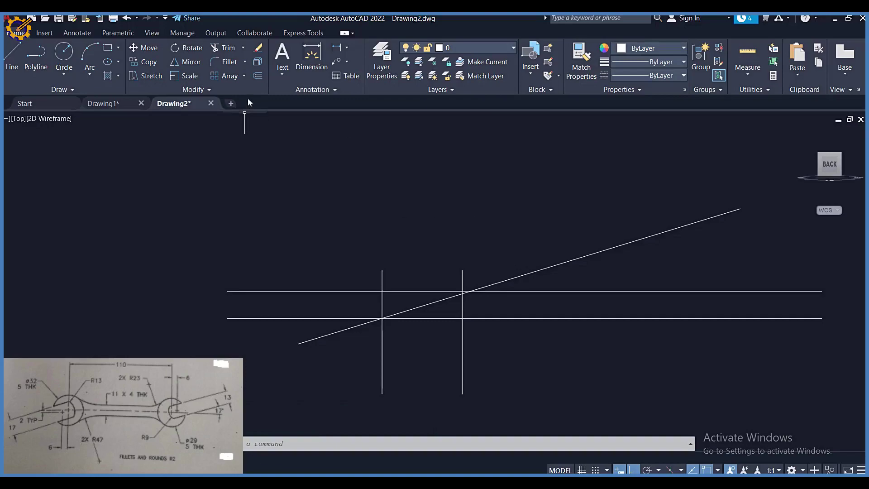
Step: Offset the 17-degree line by 8.5 both above and below it
left_click(258, 77)
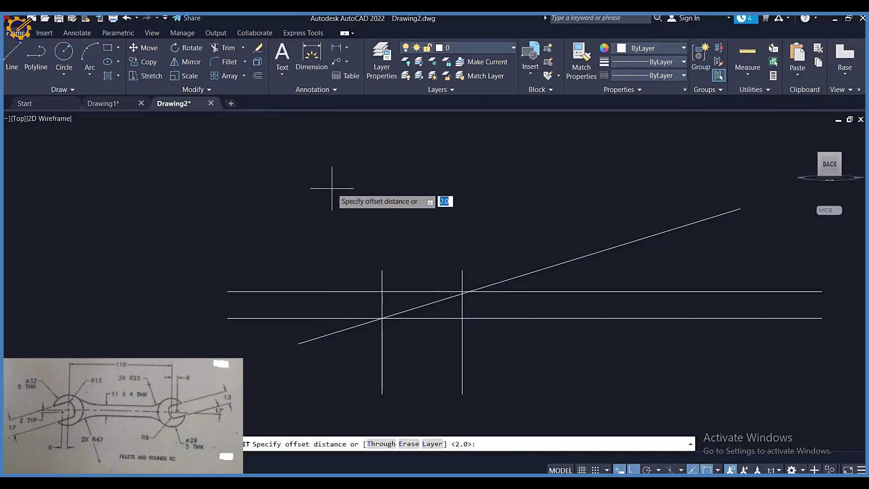
type("8")
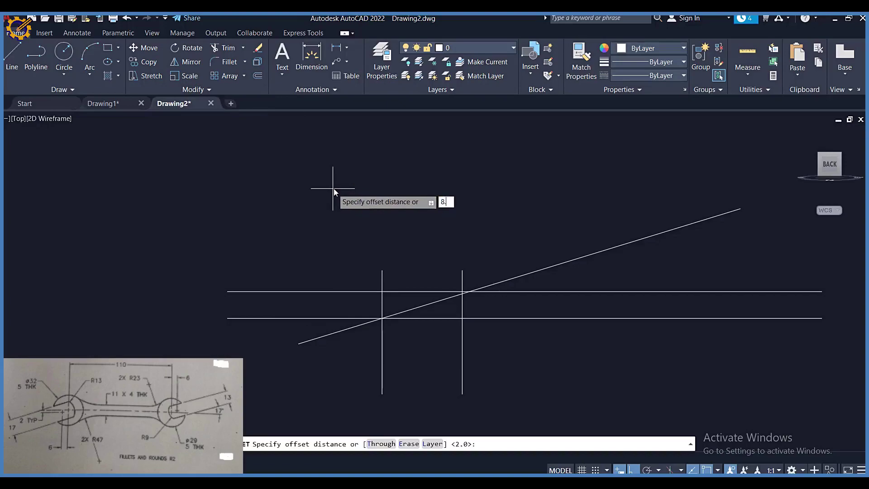
type(".5")
key("Return")
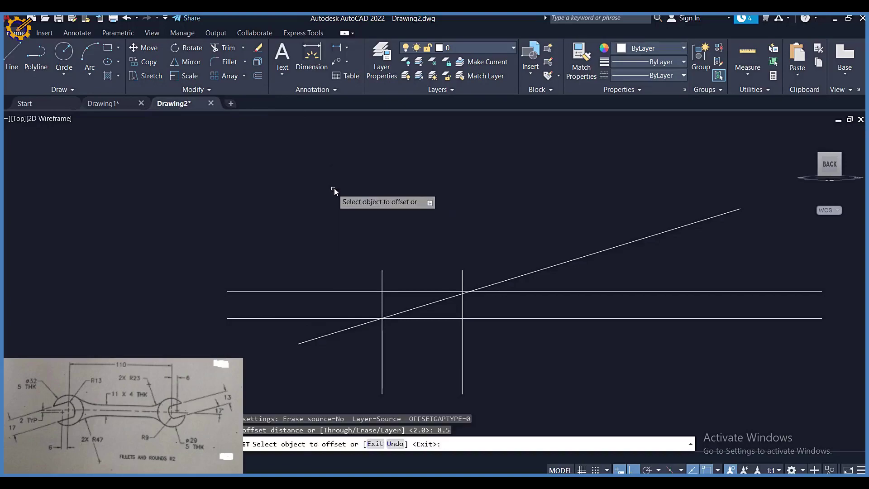
left_click(417, 307)
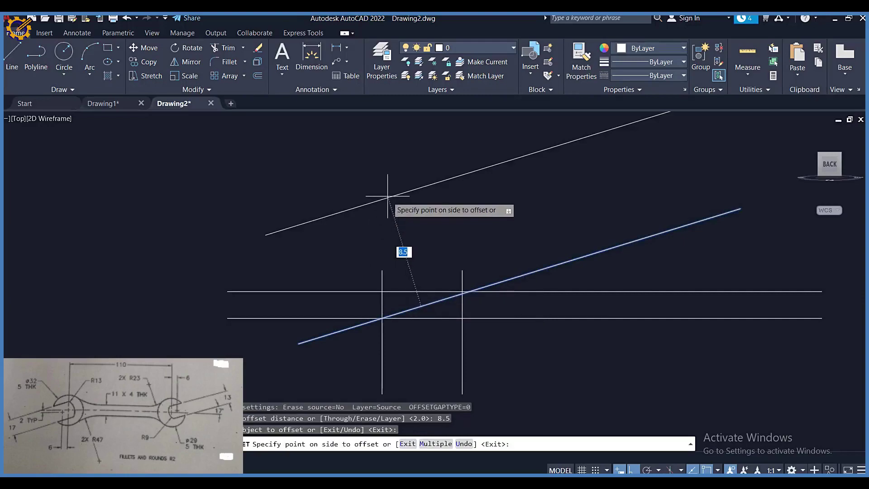
left_click(383, 172)
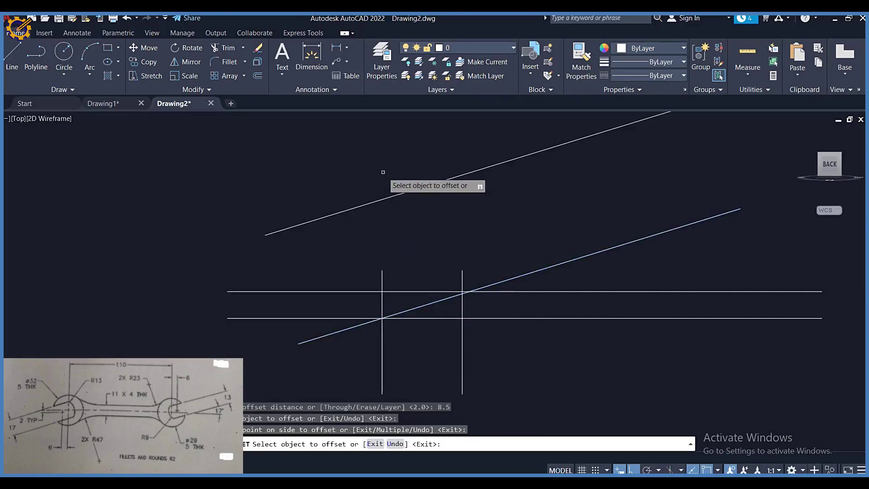
left_click(425, 305)
left_click(448, 364)
middle_click_drag(448, 369, 424, 305)
scroll(425, 303, "down", 2)
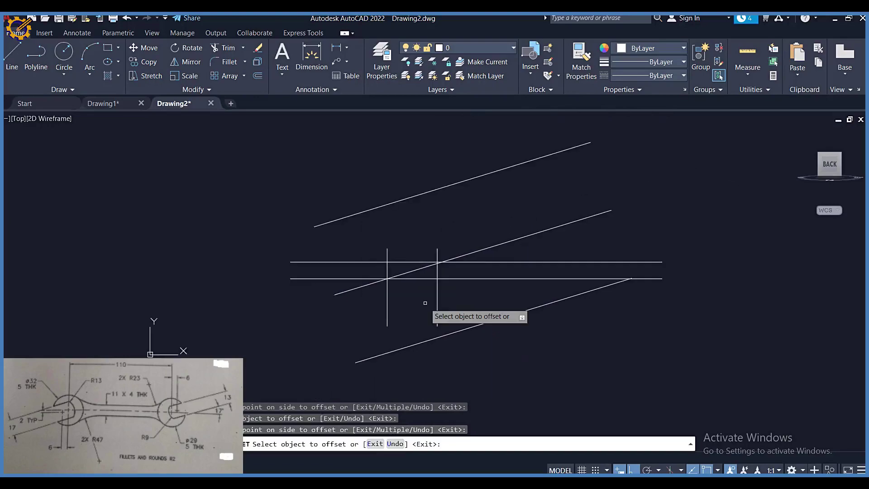
key("Escape")
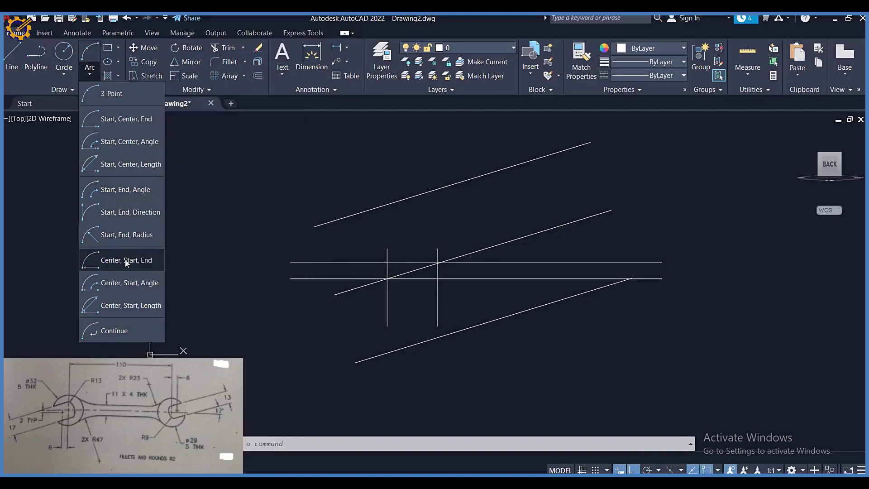
Step: With Ortho off, draw a radius-13 center-start-end arc at the left line intersection
left_click(127, 261)
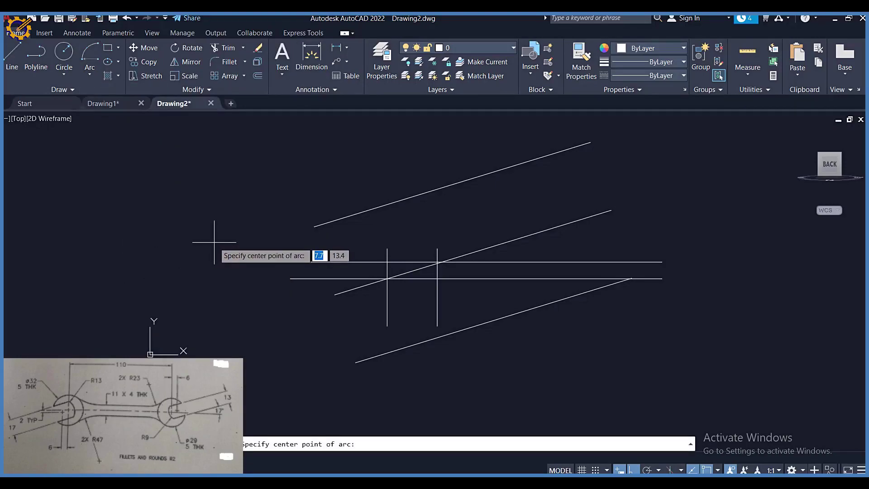
key("F8")
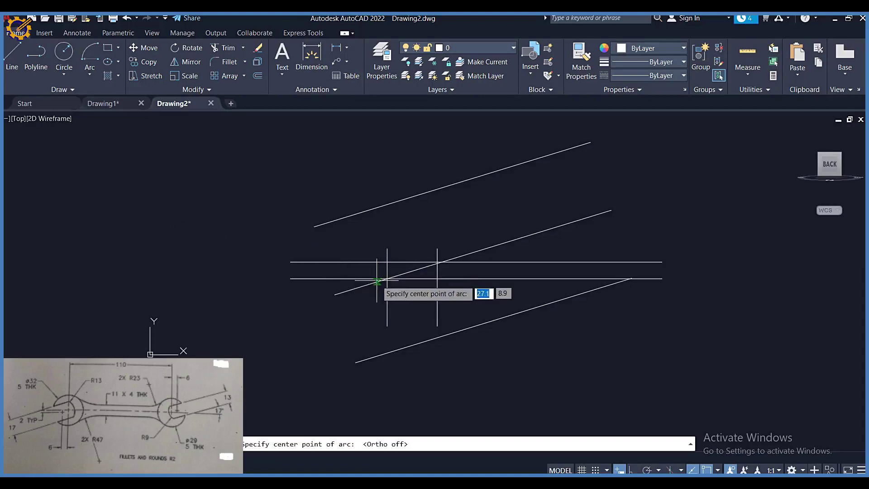
scroll(387, 278, "up", 5)
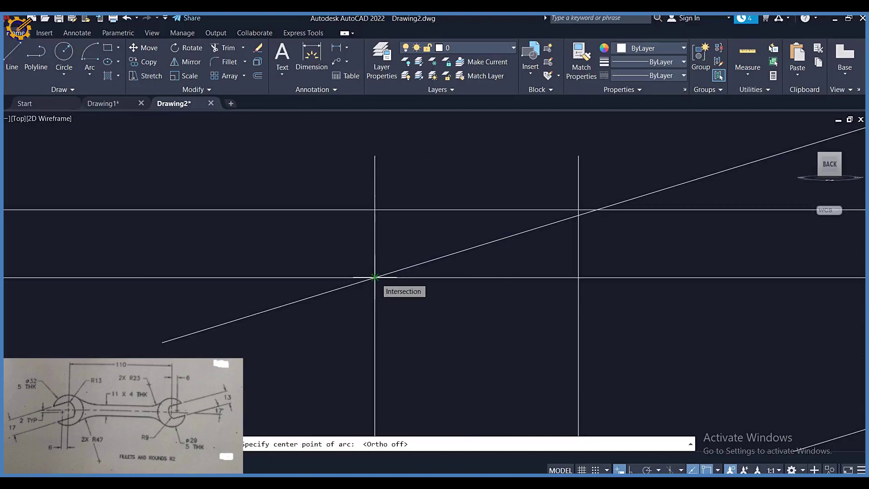
left_click(375, 277)
scroll(375, 277, "down", 5)
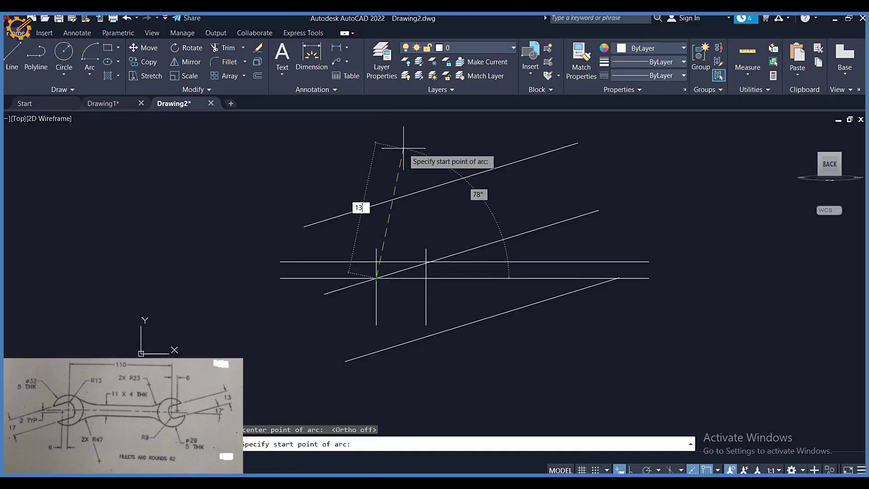
key("Return")
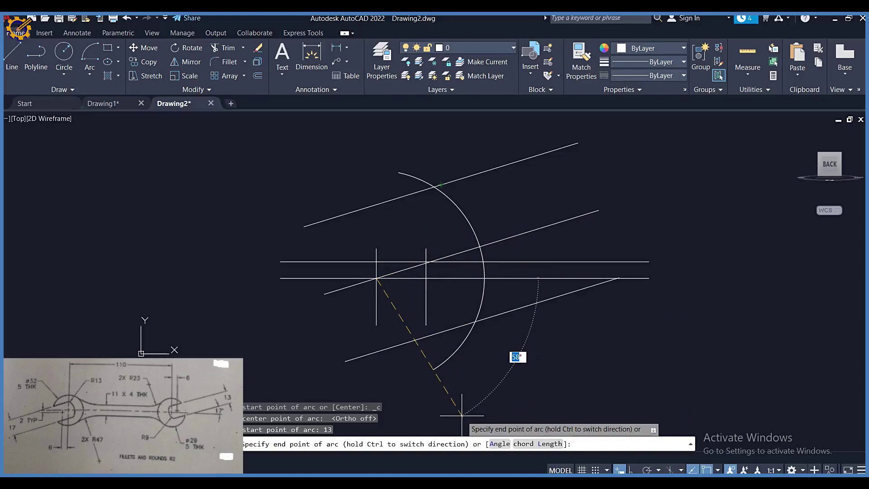
key("Escape")
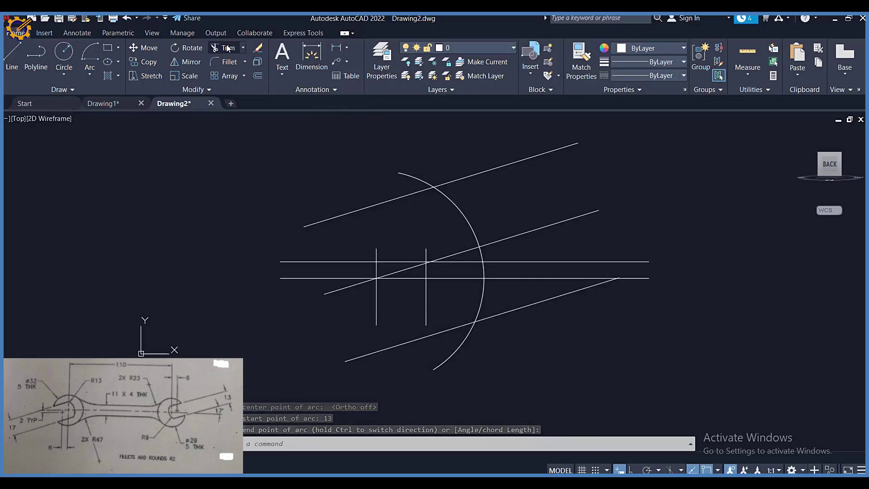
Step: Trim the arc ends beyond the upper and lower slanted lines
type("tr")
key("Return")
left_click(411, 178)
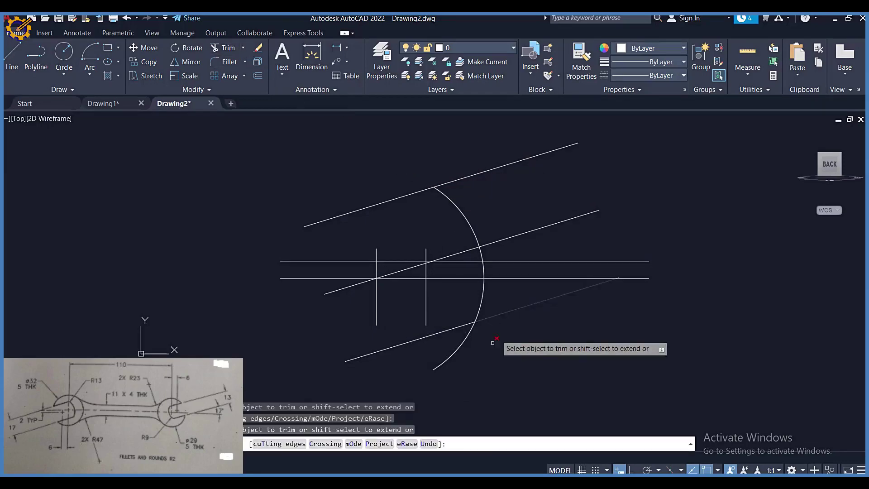
left_click(462, 344)
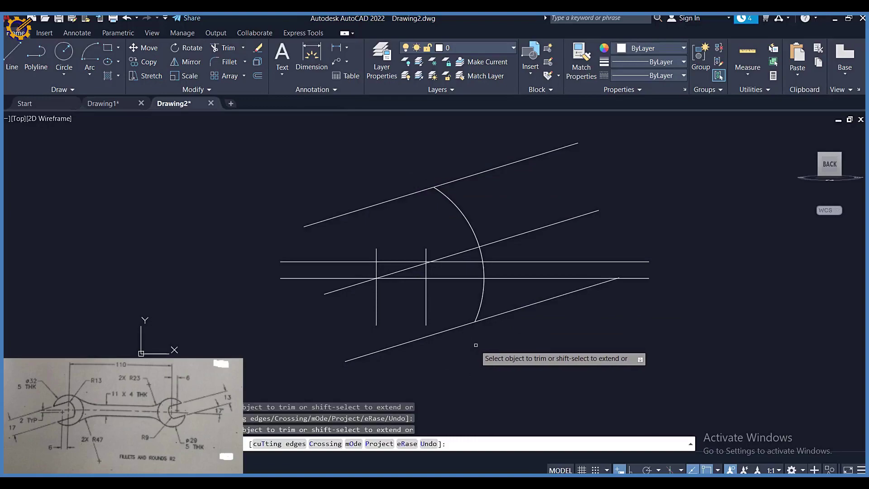
key("Return")
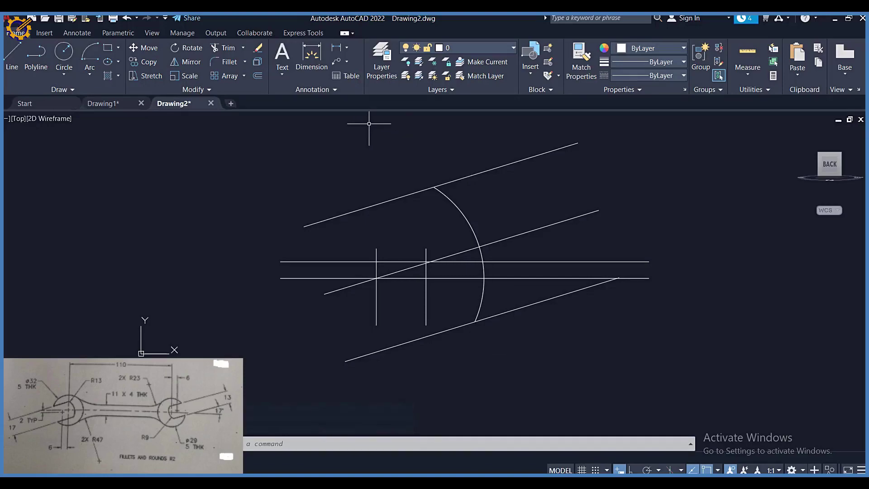
Step: Draw a 32-diameter circle centred on the right-hand line intersection
left_click(64, 73)
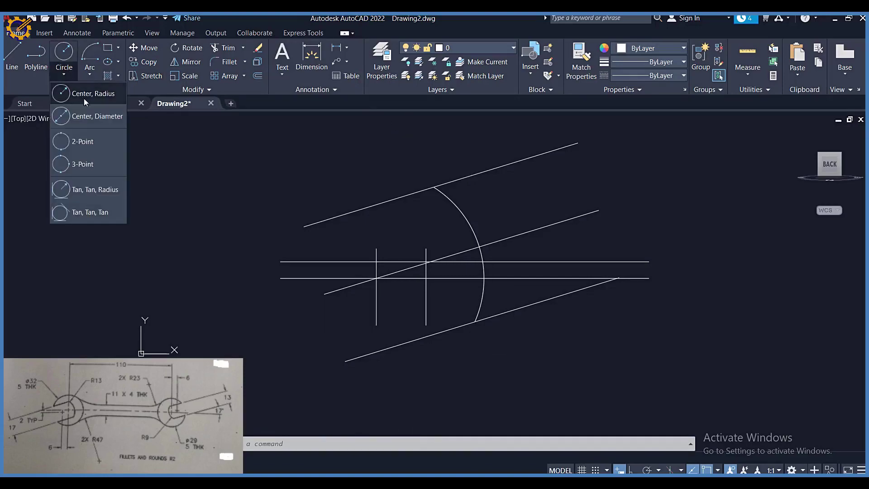
left_click(90, 115)
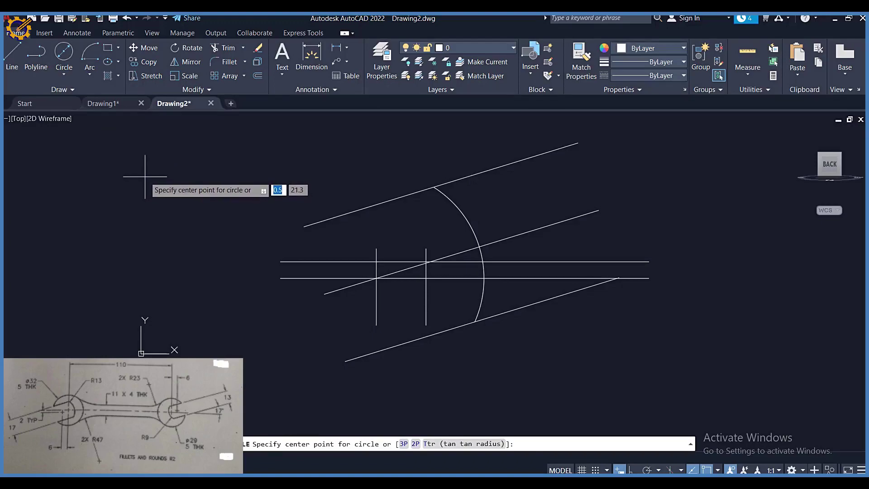
scroll(432, 265, "up", 6)
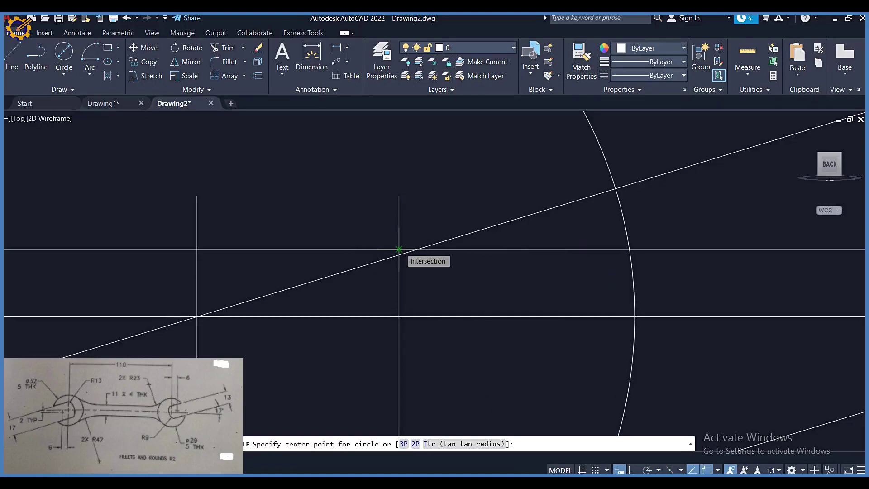
scroll(399, 249, "down", 5)
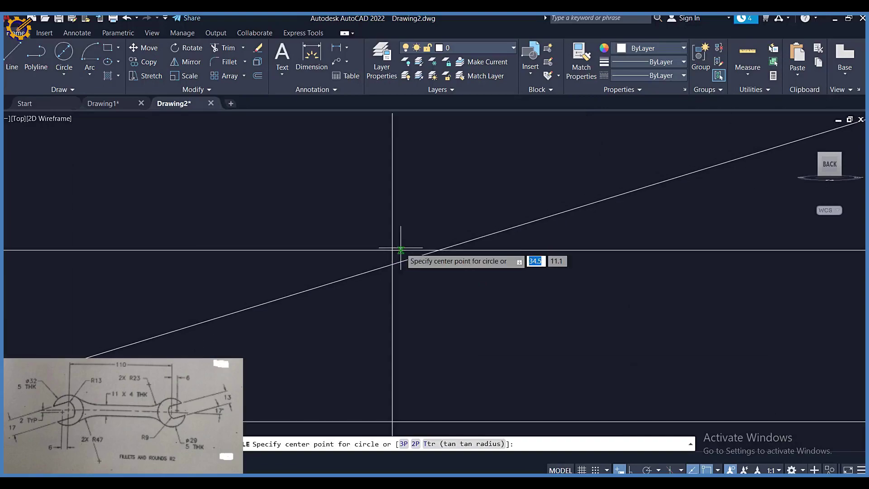
scroll(400, 248, "up", 6)
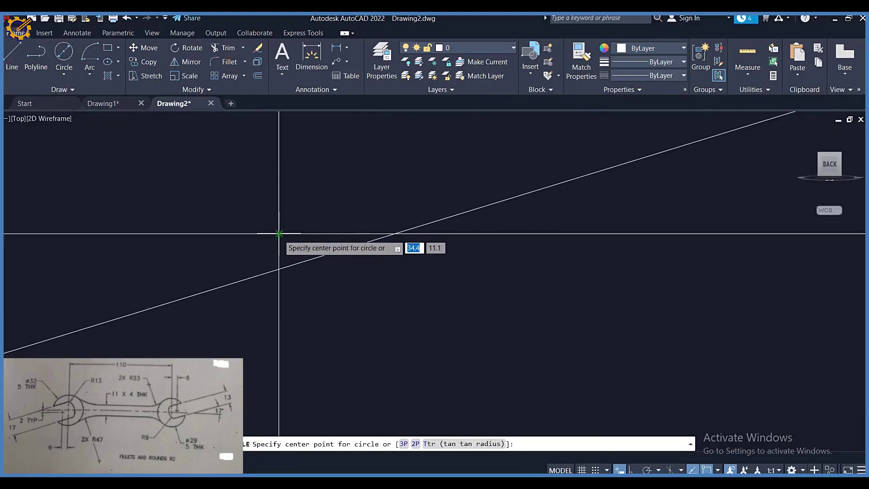
left_click(279, 234)
scroll(279, 234, "down", 4)
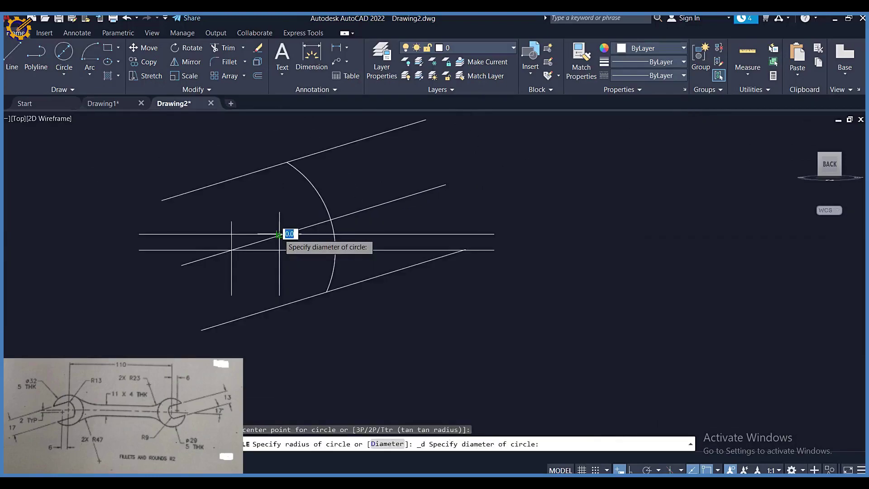
middle_click_drag(279, 235, 423, 242)
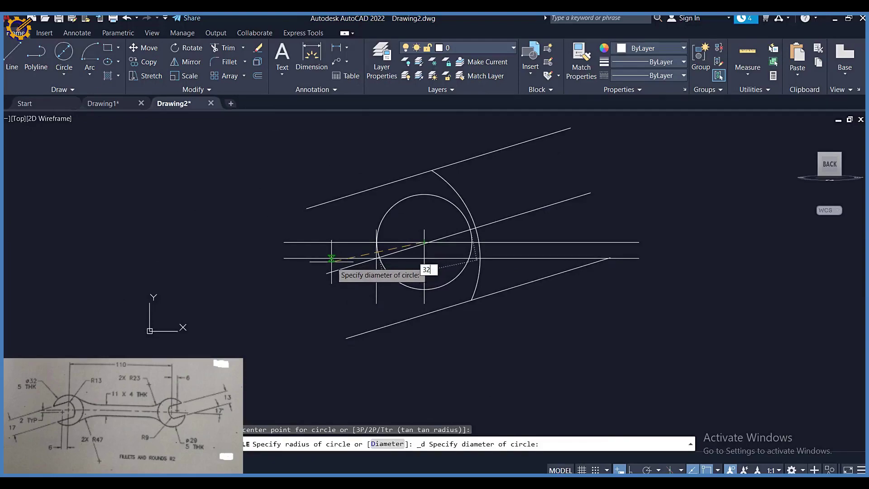
type("32")
key("Return")
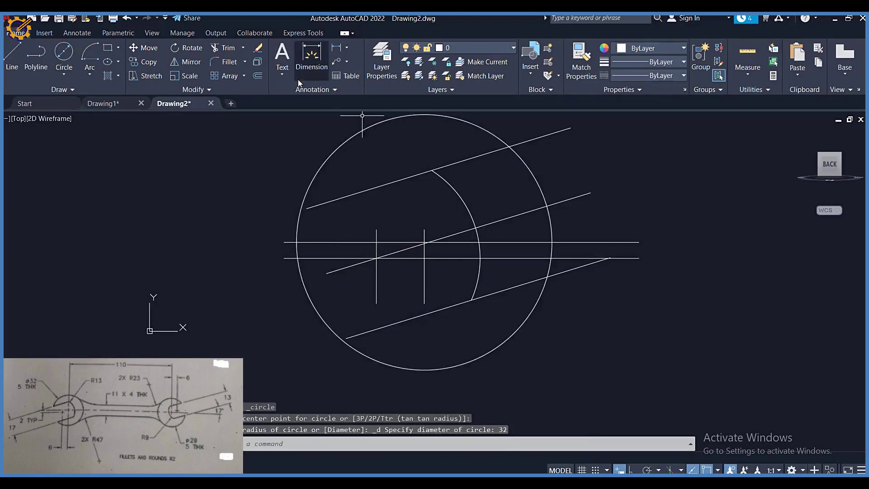
Step: Extend the upper and lower slanted lines to the circle
left_click(243, 47)
left_click(241, 88)
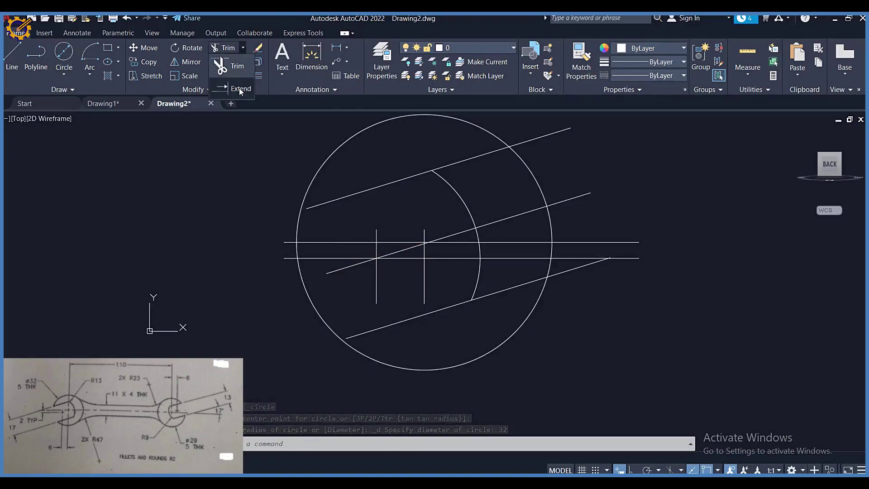
left_click(336, 198)
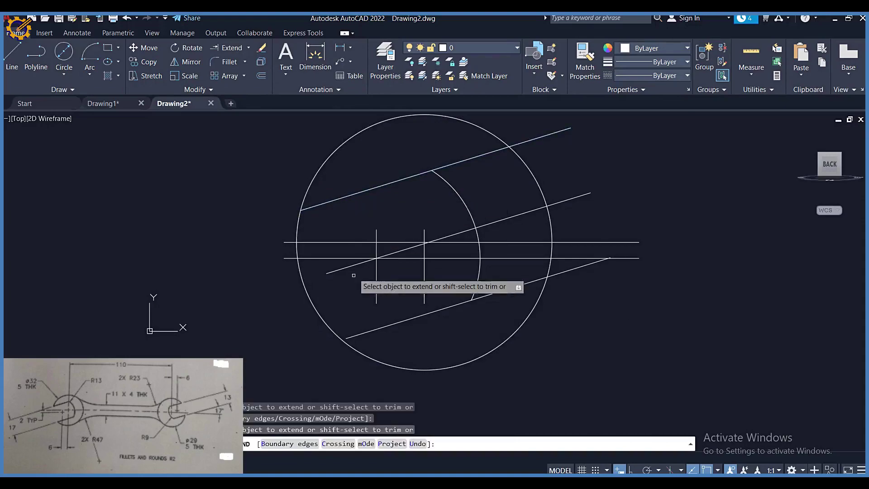
left_click_drag(365, 334, 364, 330)
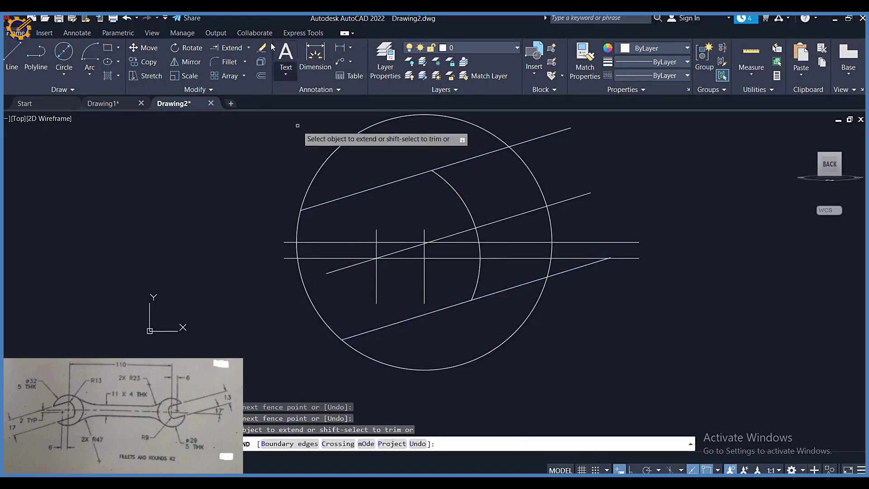
Step: Trim the circle arcs and slanted-line overhangs to open the jaw
left_click(247, 48)
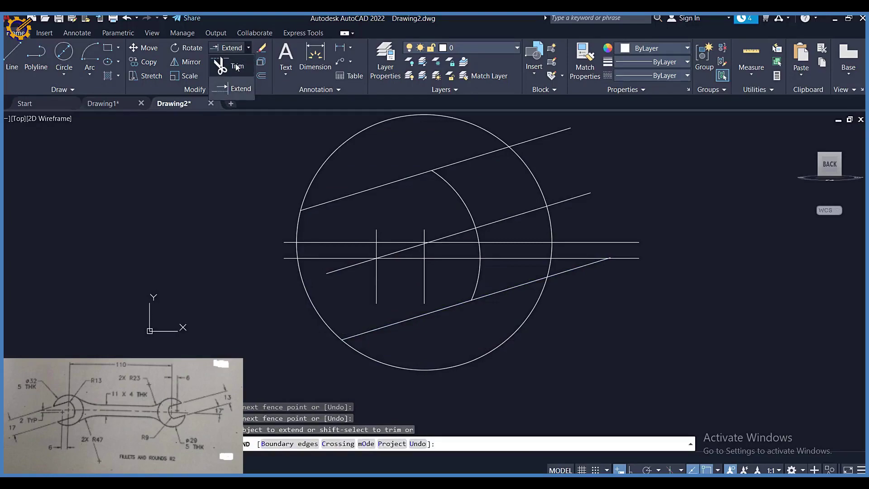
left_click(235, 66)
left_click(298, 225)
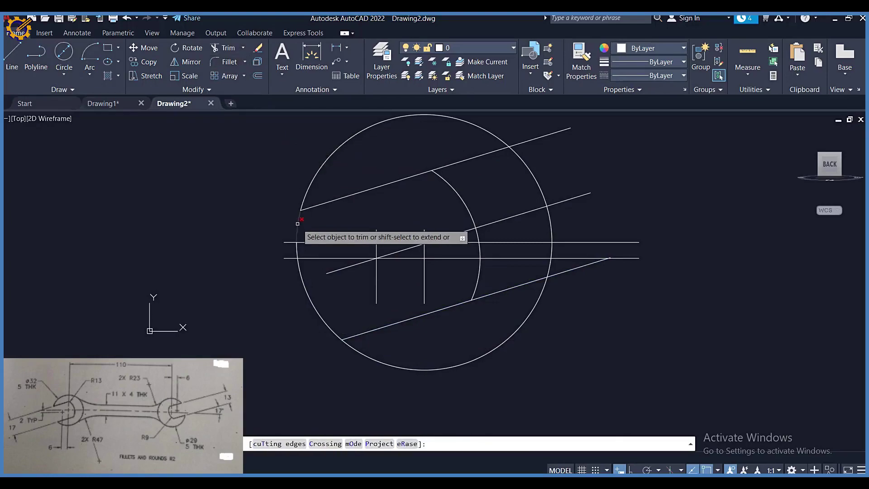
left_click(300, 271)
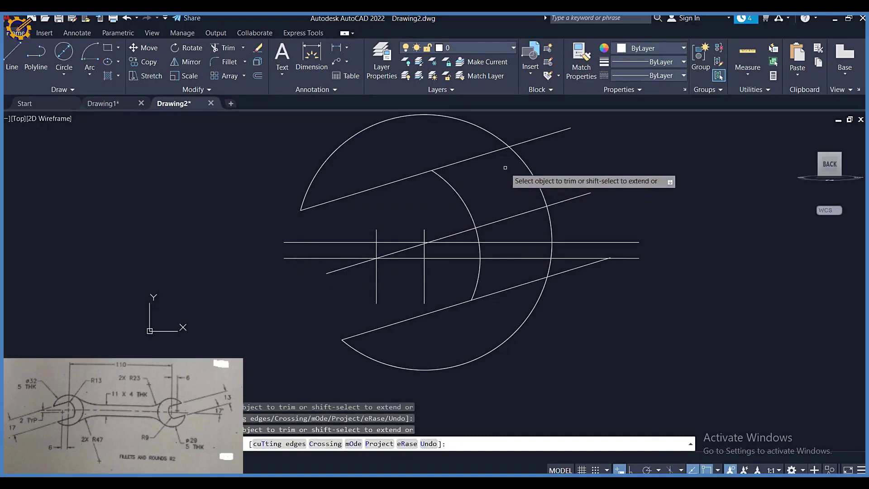
left_click(540, 137)
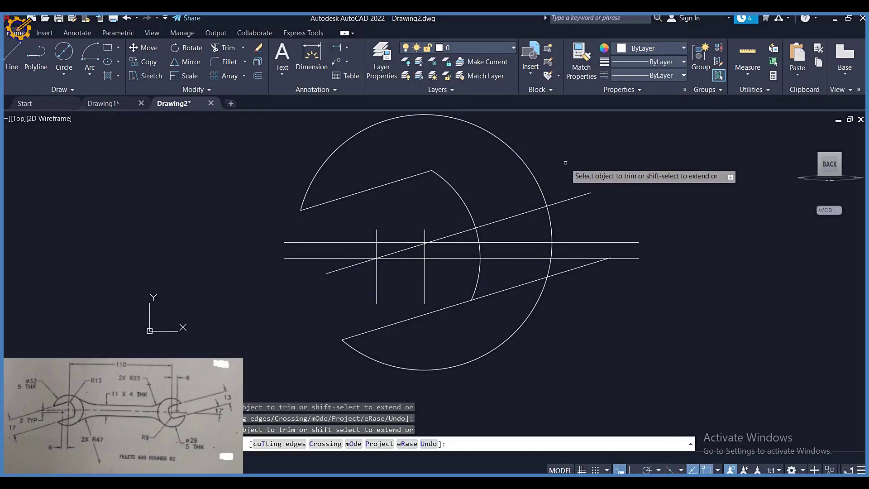
left_click(566, 199)
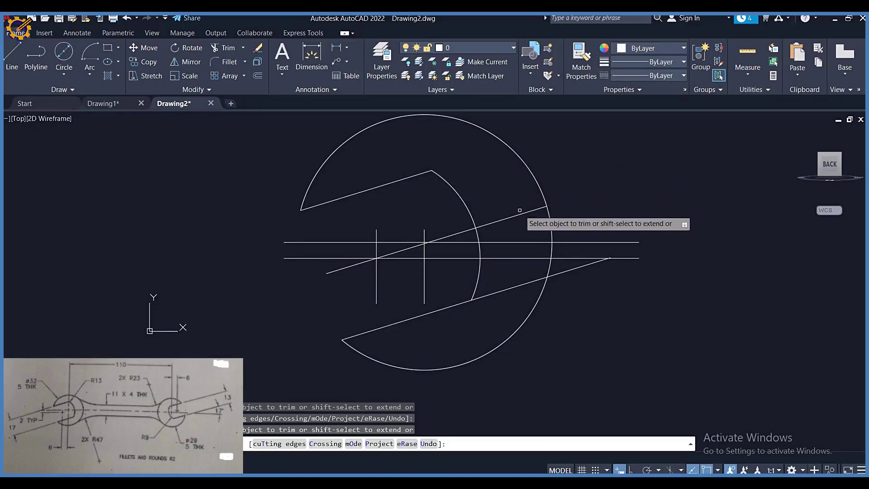
left_click(516, 216)
left_click(568, 270)
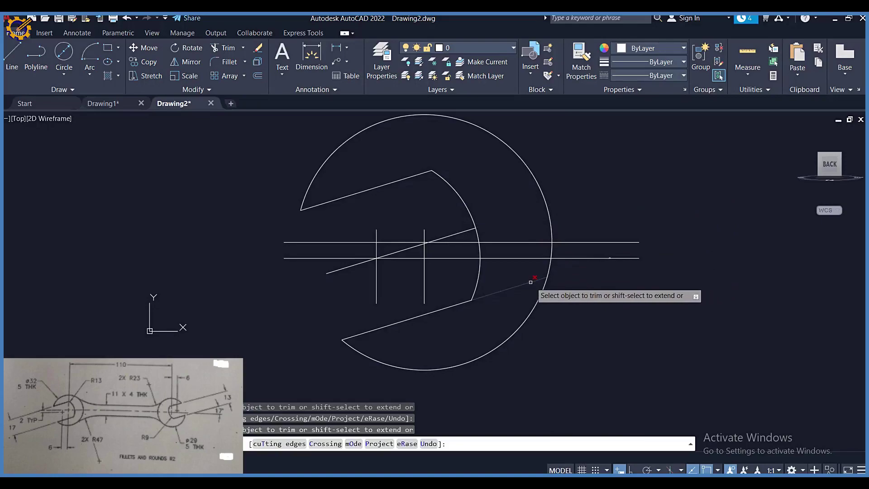
left_click(525, 284)
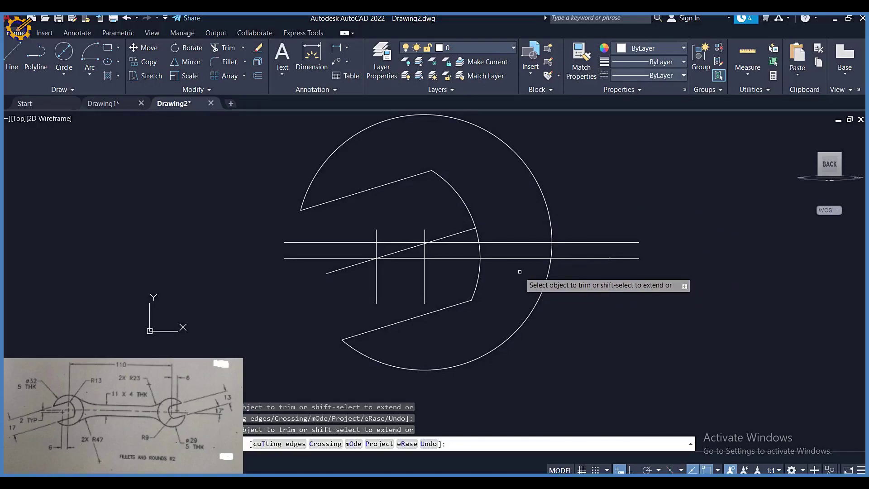
scroll(519, 271, "down", 2)
mouse_move(515, 266)
middle_mouse_down()
mouse_move(429, 254)
mouse_move(368, 264)
middle_mouse_up()
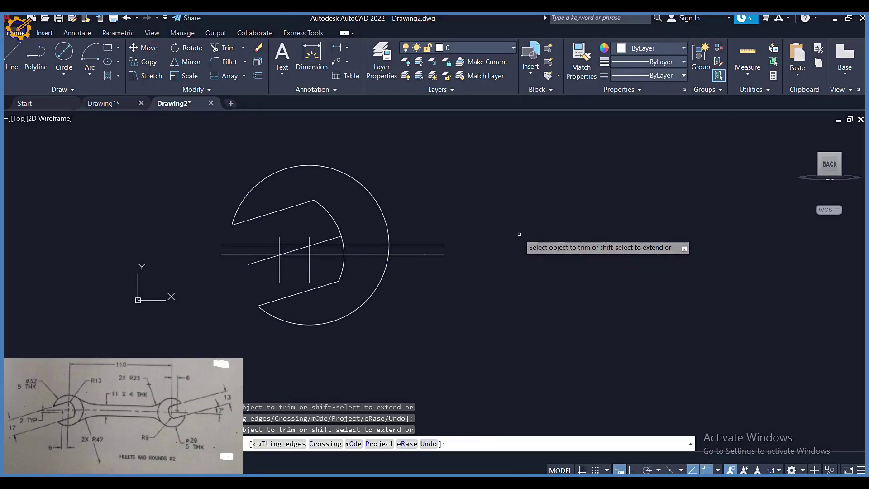
Step: Exit Trim and zoom in and out to inspect the open-jaw outline
key("Escape")
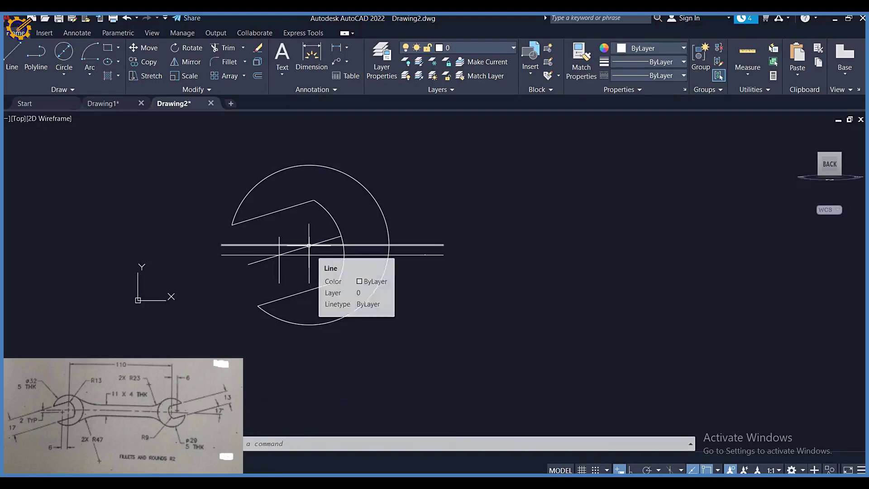
scroll(308, 245, "up", 5)
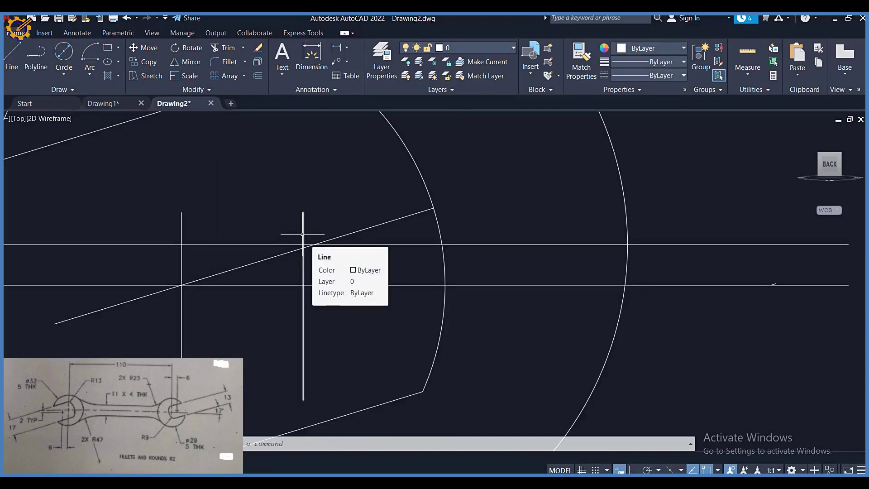
scroll(302, 234, "down", 6)
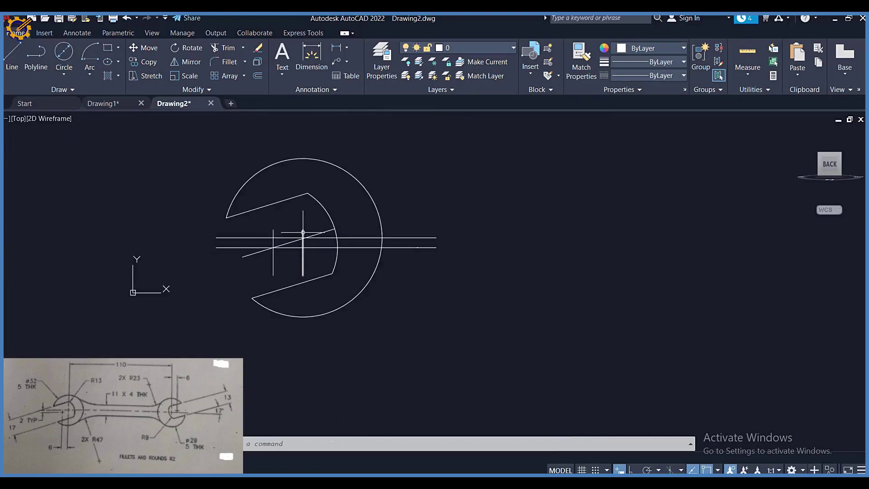
left_click(258, 76)
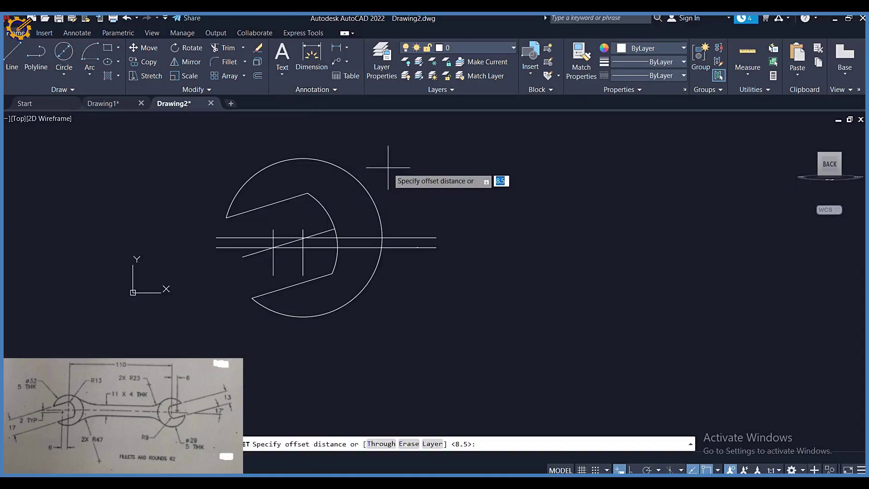
Step: Offset the head's vertical centre line 110 units to the right
type("110")
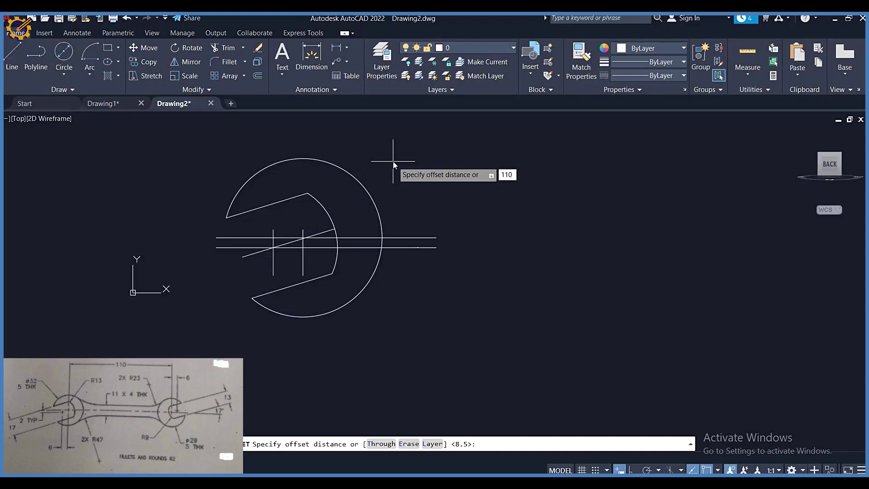
key("Return")
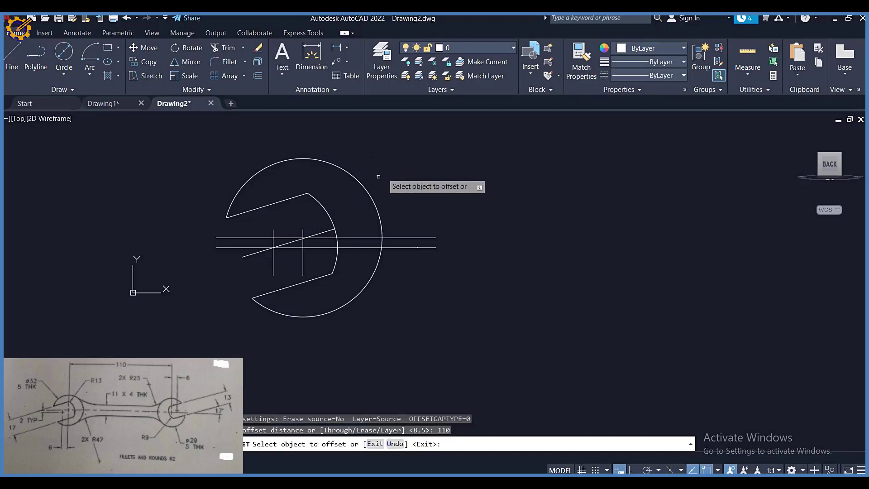
left_click(303, 231)
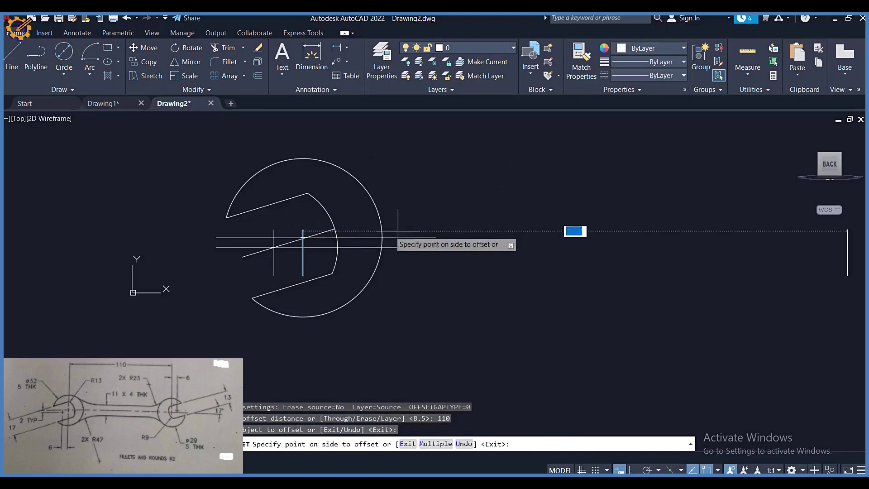
left_click(723, 215)
middle_click_drag(722, 215, 596, 227)
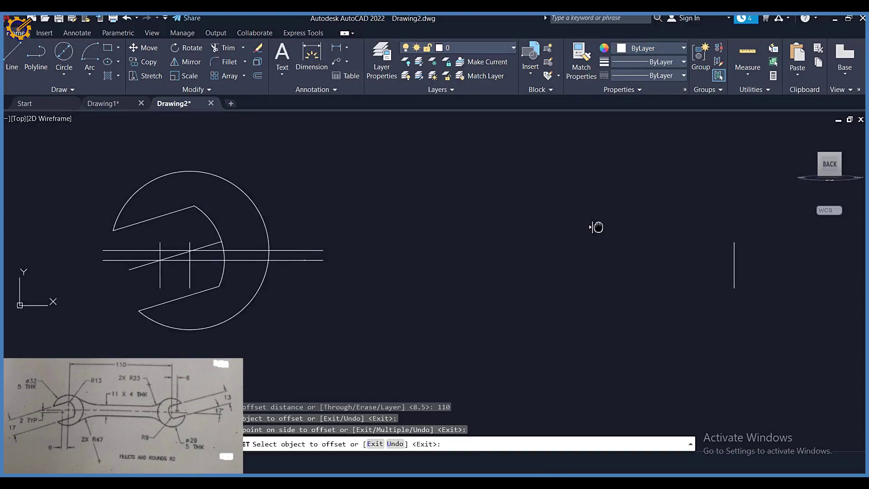
key("Escape")
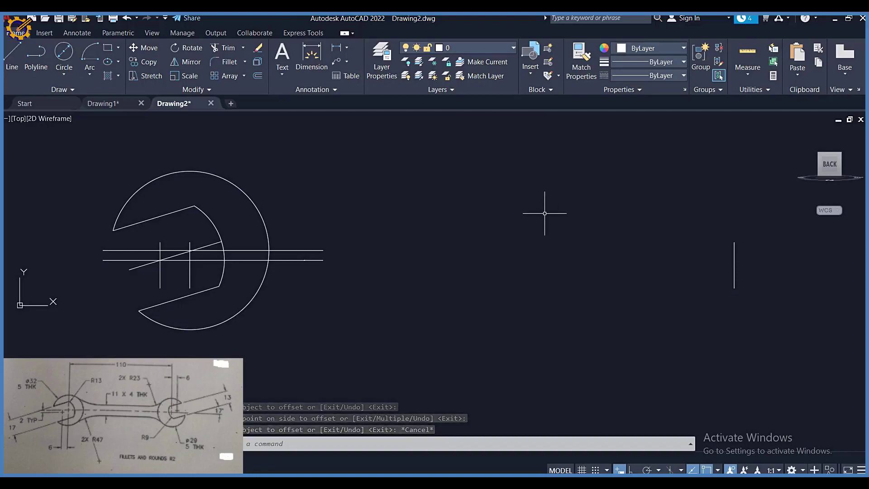
Step: Extend the upper horizontal centre line to meet the new vertical line 110 units right
left_click(243, 48)
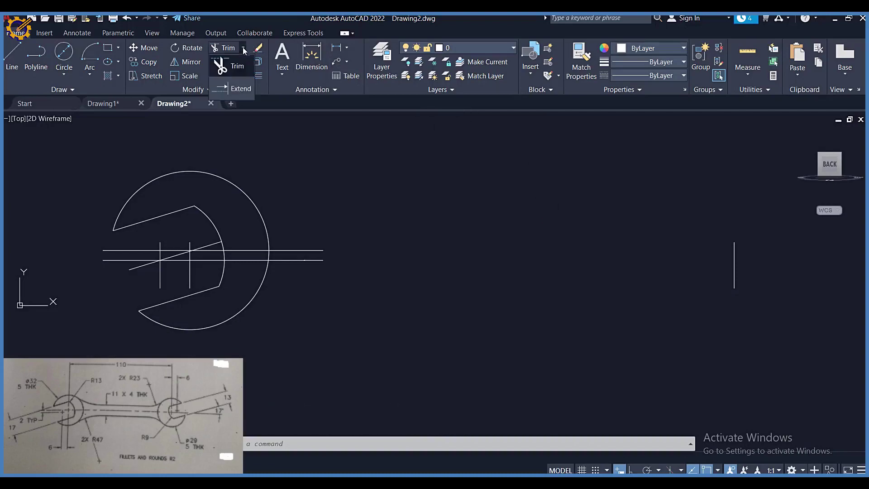
left_click(239, 90)
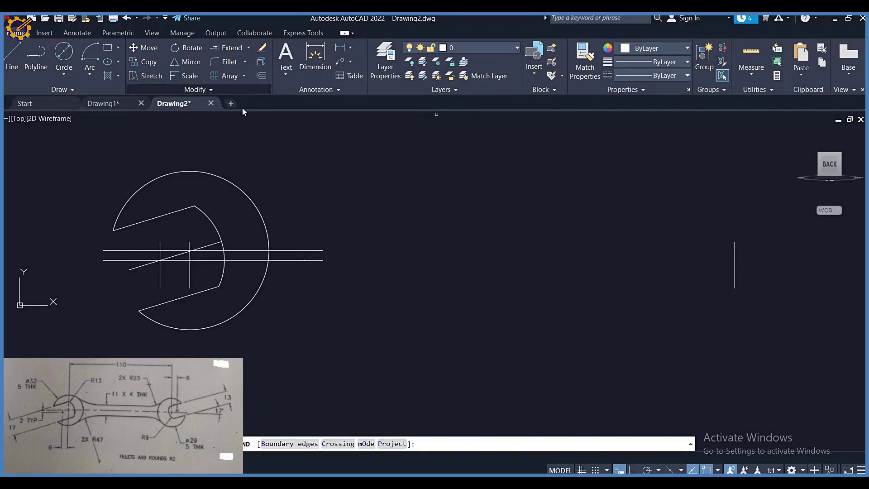
left_click(308, 250)
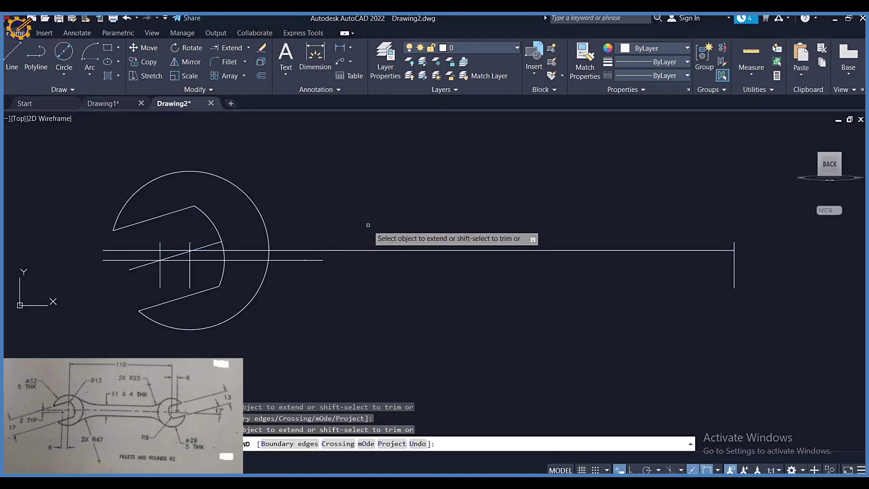
key("Return")
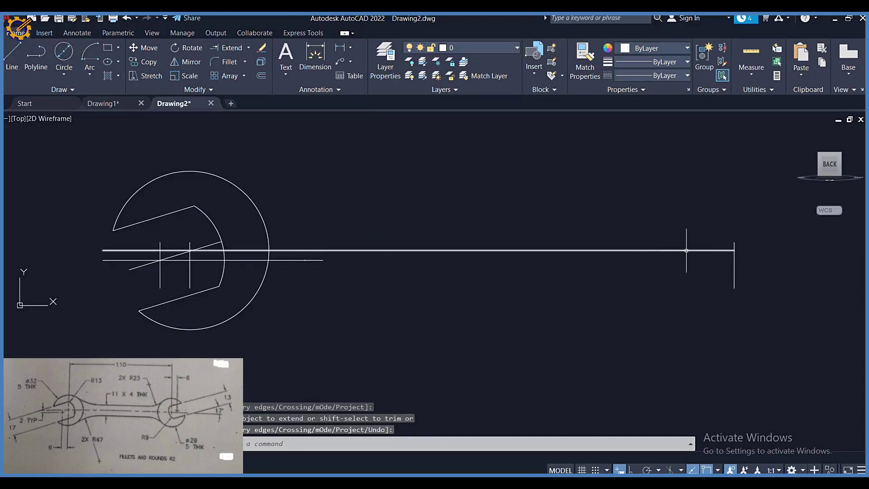
mouse_move(687, 250)
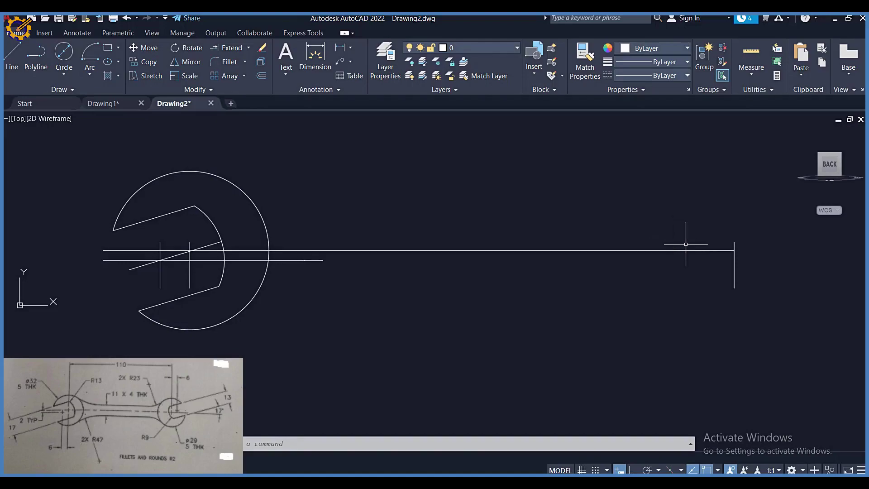
Step: Try grip-stretching the long horizontal line past the right vertical, then cancel
left_click(706, 250)
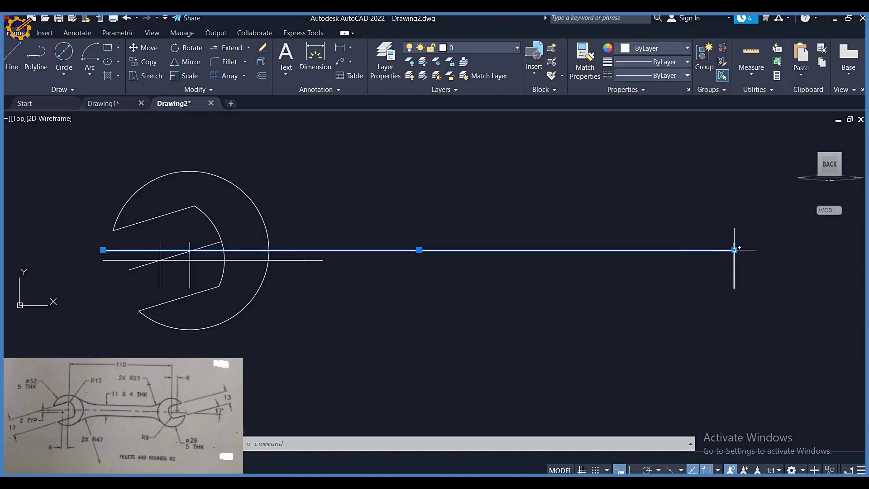
left_click(734, 249)
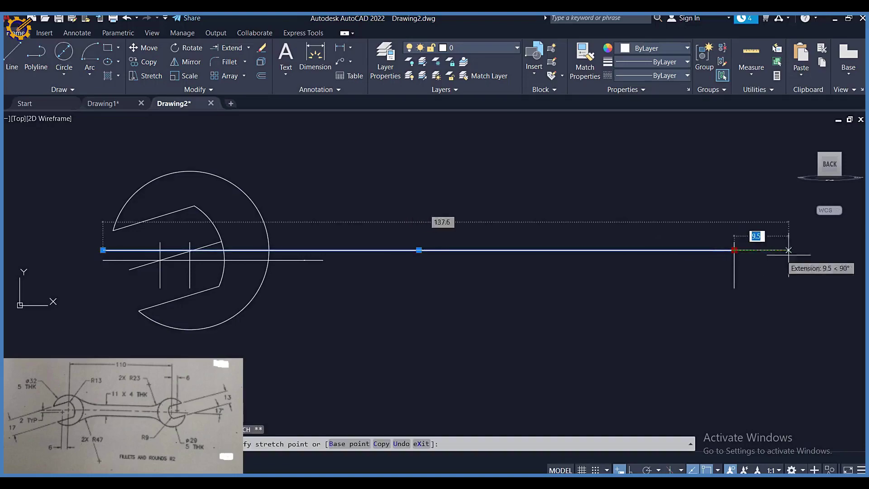
left_click(830, 250)
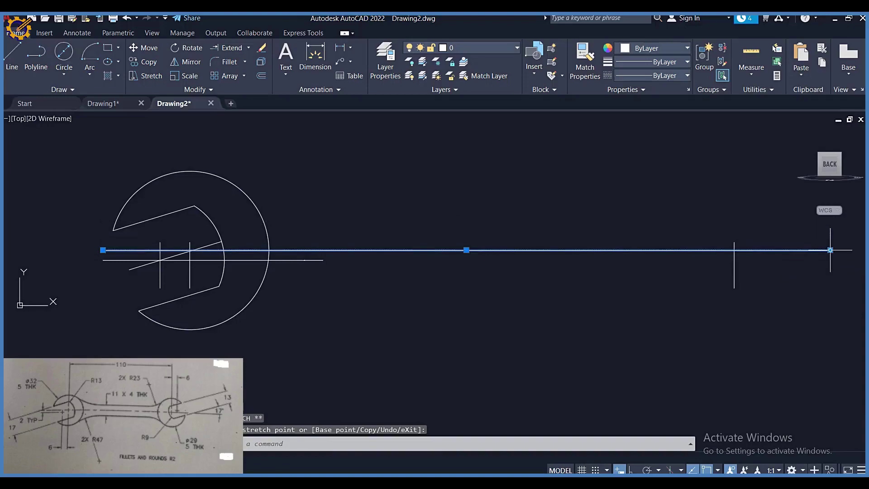
key("Escape")
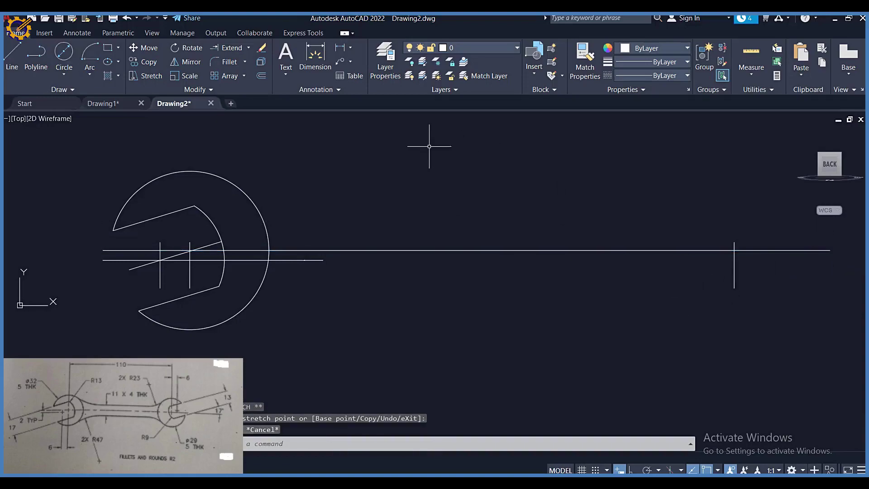
Step: Offset the long horizontal centre line 2 units upward
left_click(261, 76)
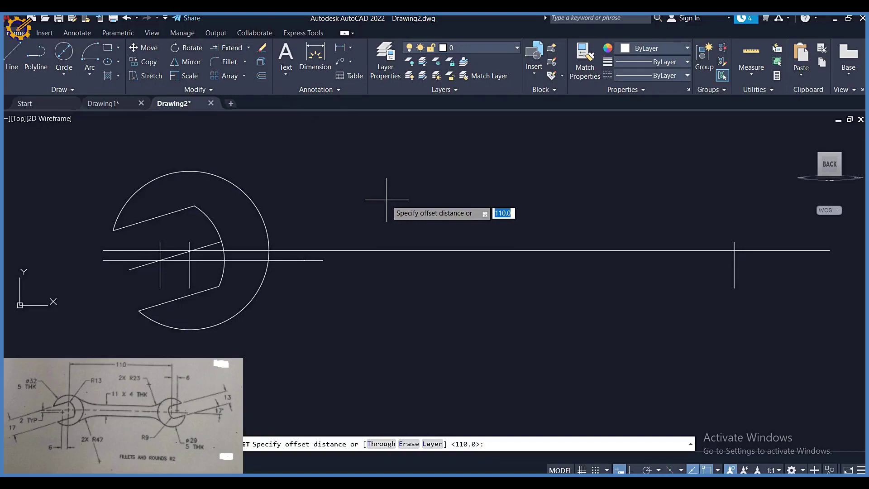
key("Return")
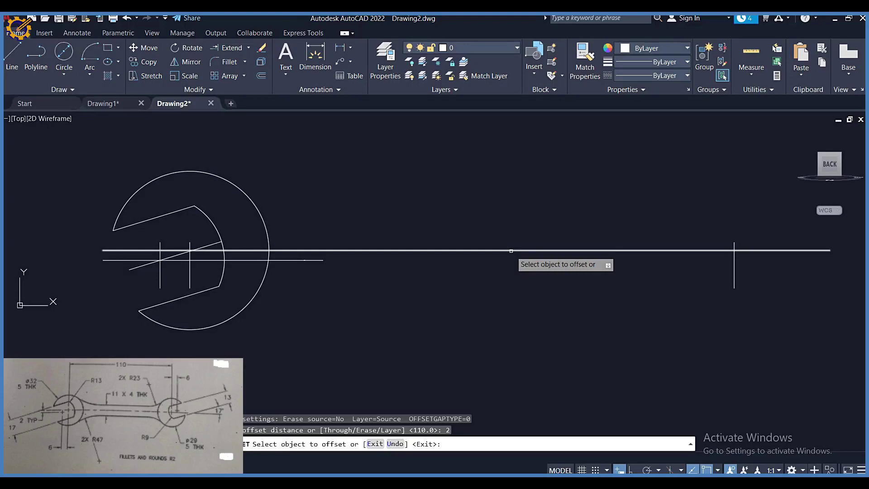
left_click(511, 251)
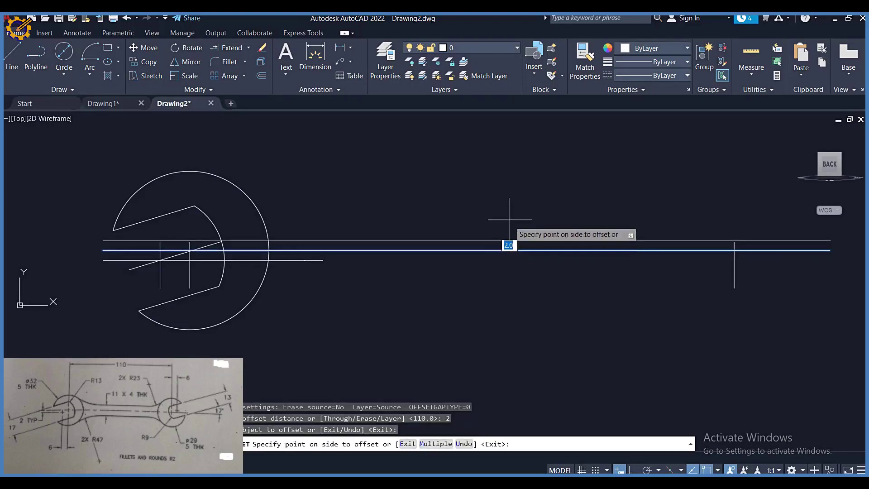
left_click(508, 192)
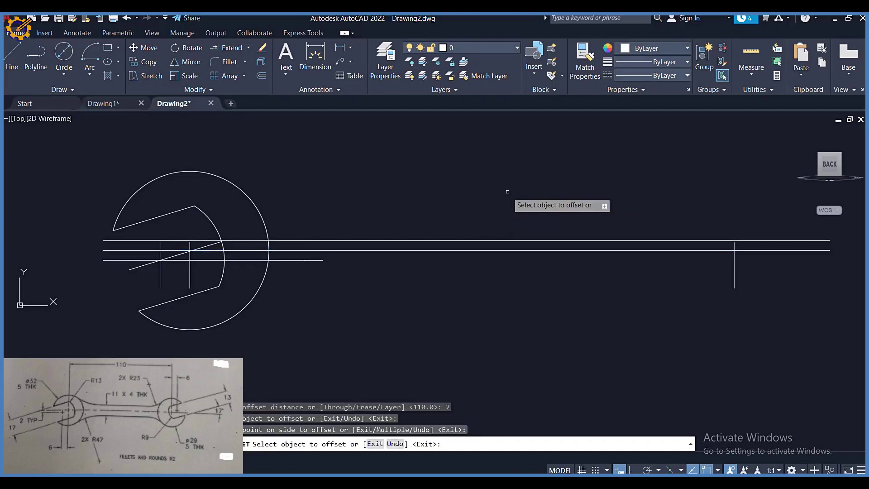
key("Escape")
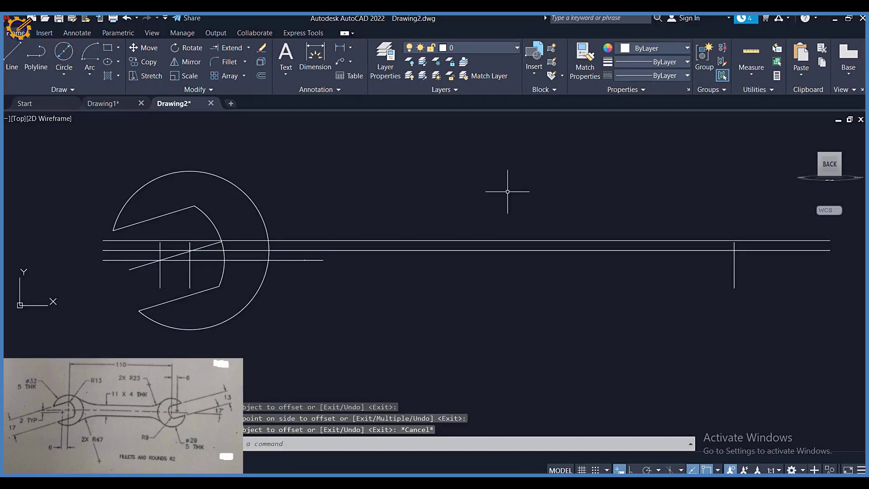
left_click(735, 274)
Step: Turn Ortho on and abandon the grip stretch of the right vertical line
left_click(734, 242)
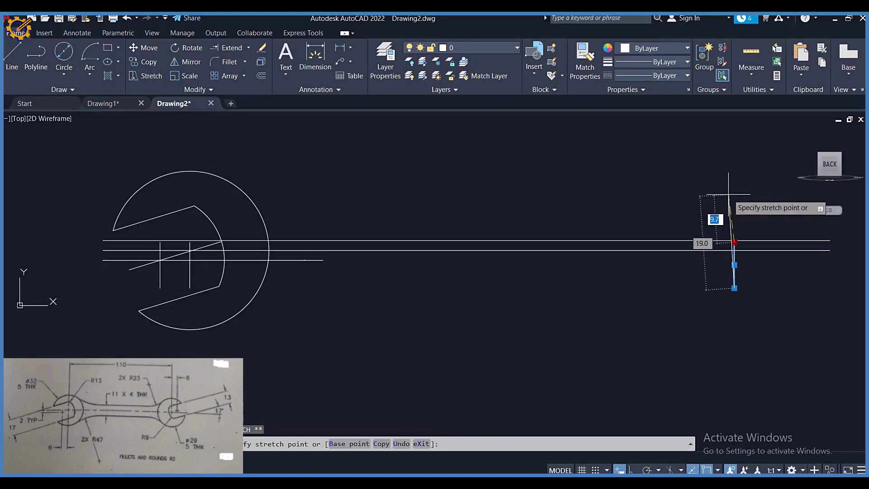
key("F8")
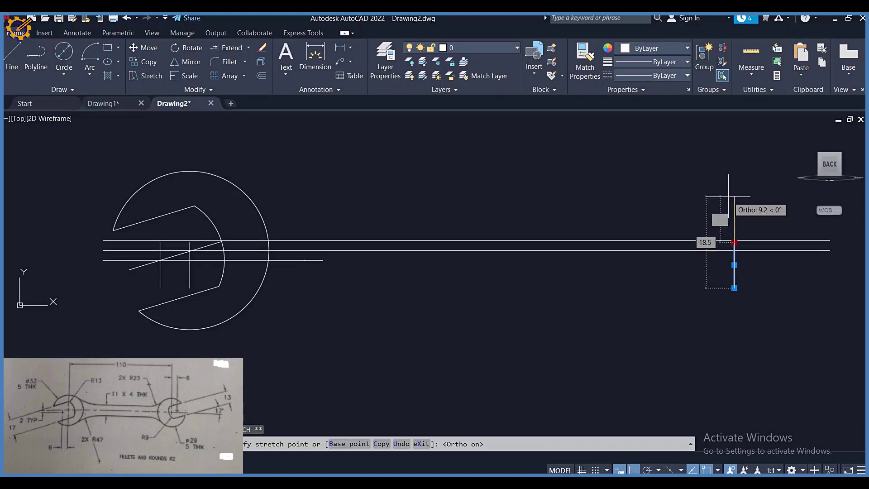
key("Escape")
key("Escape")
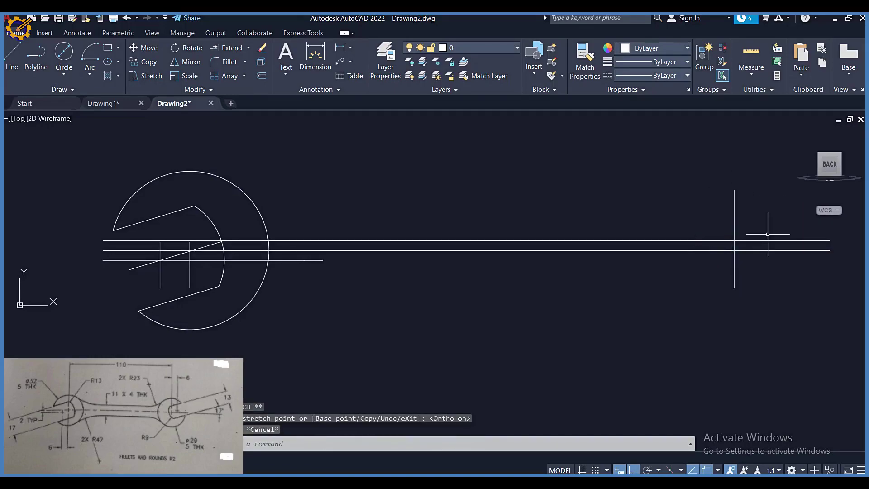
Step: Offset the far-end vertical line 6 units to the right
left_click(262, 75)
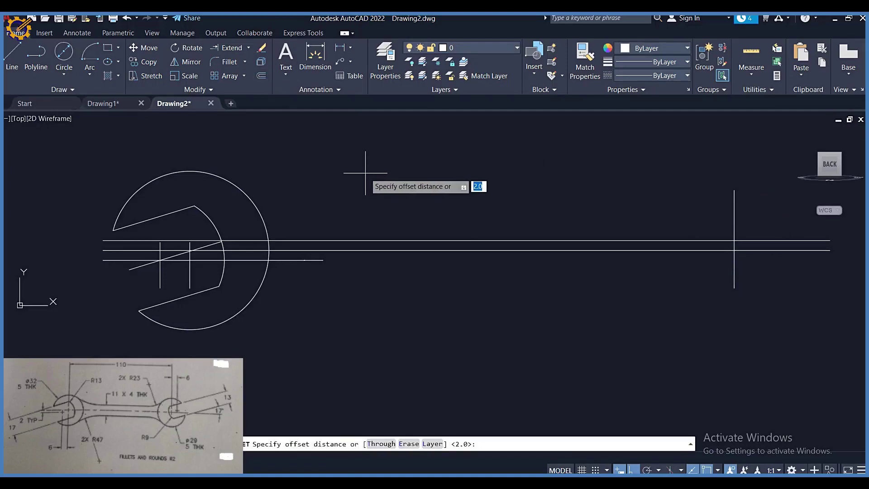
type("6")
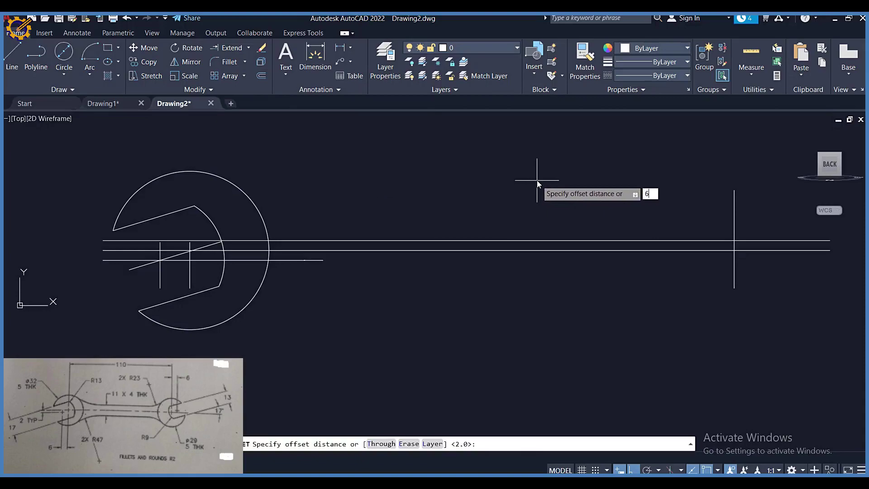
key("Return")
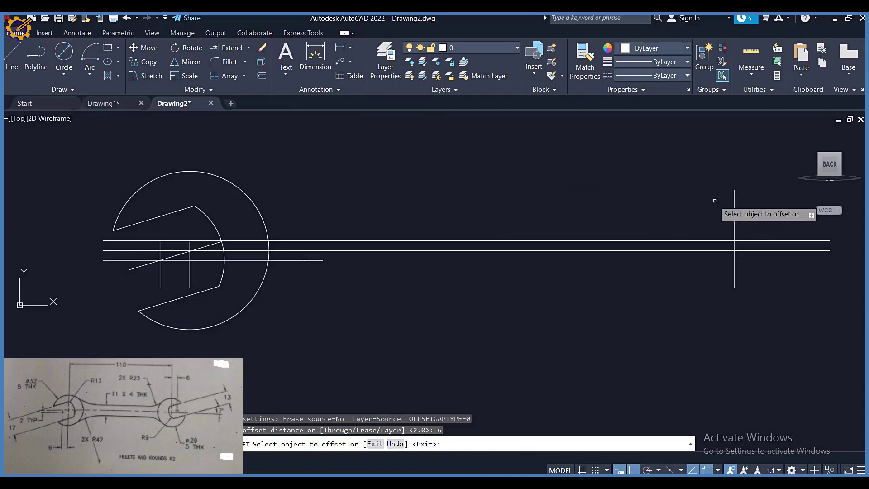
left_click(734, 210)
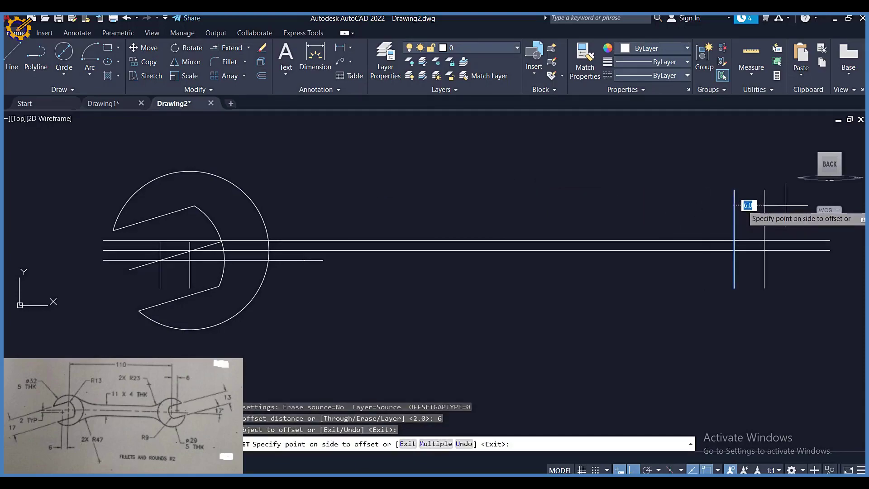
left_click(796, 205)
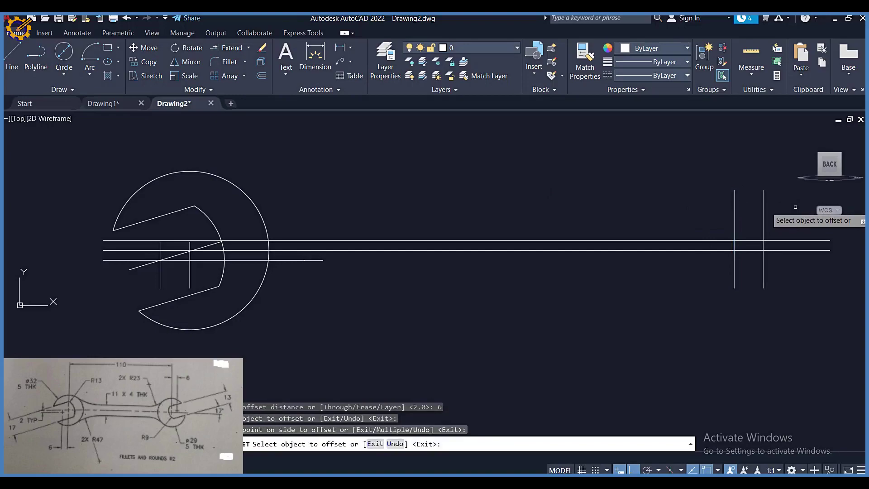
key("Escape")
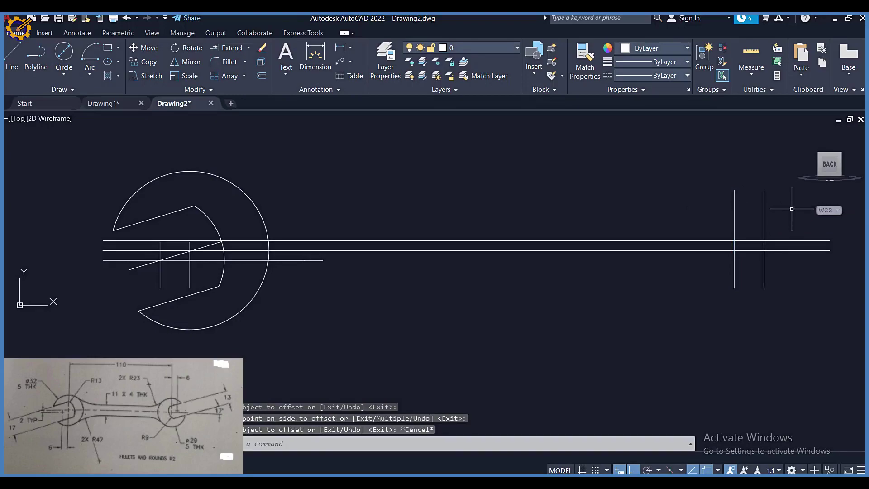
middle_click_drag(789, 210, 701, 204)
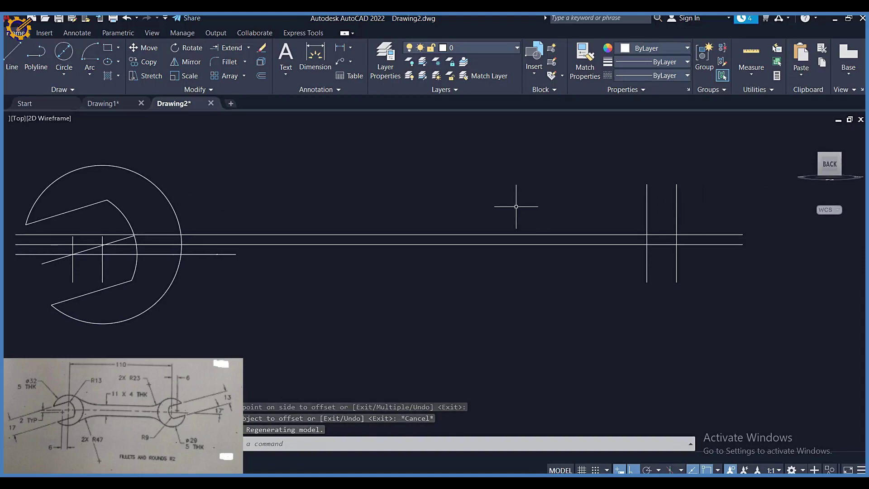
Step: Draw a roughly 49-unit line at 17° from the far-end vertical's centre-line intersection
left_click(15, 53)
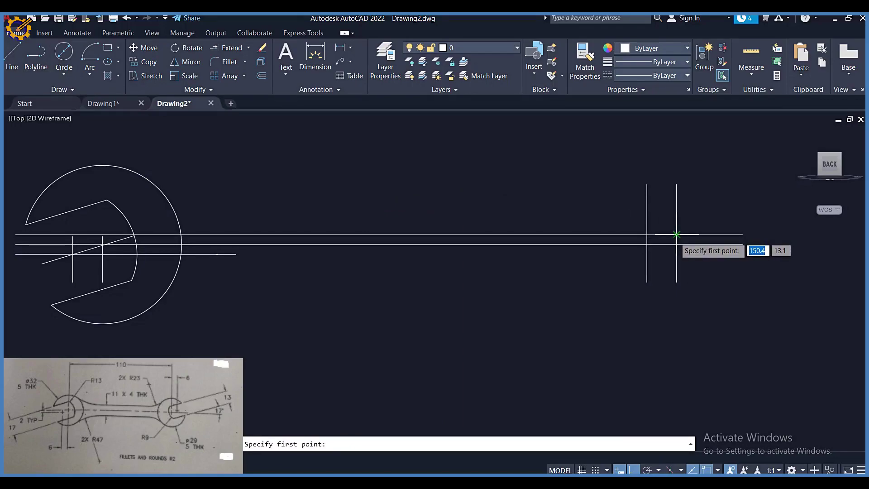
left_click(676, 235)
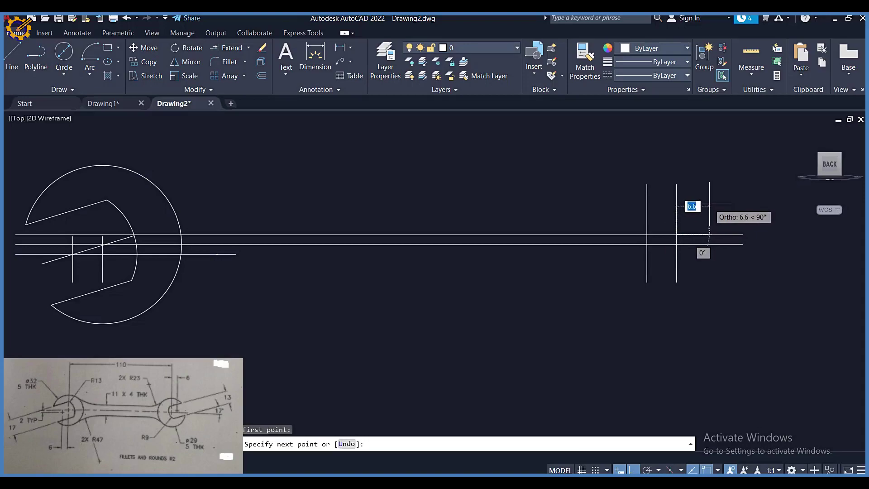
key("F8")
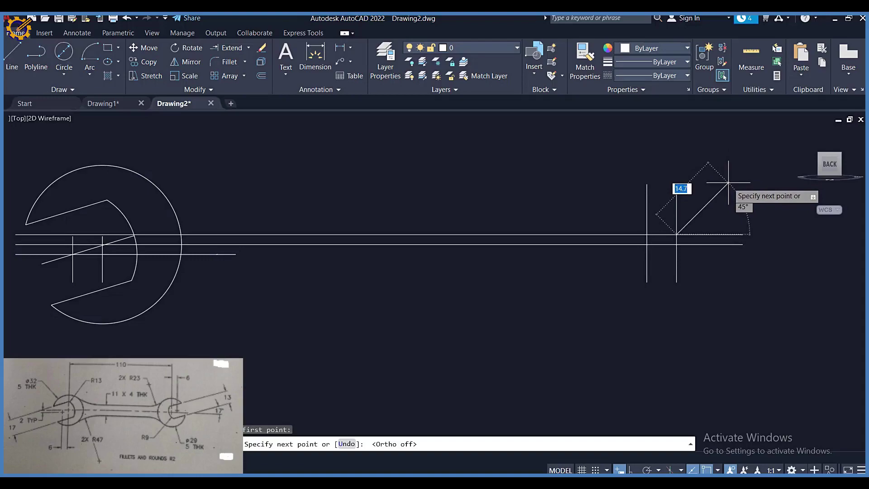
middle_click_drag(774, 173, 676, 213)
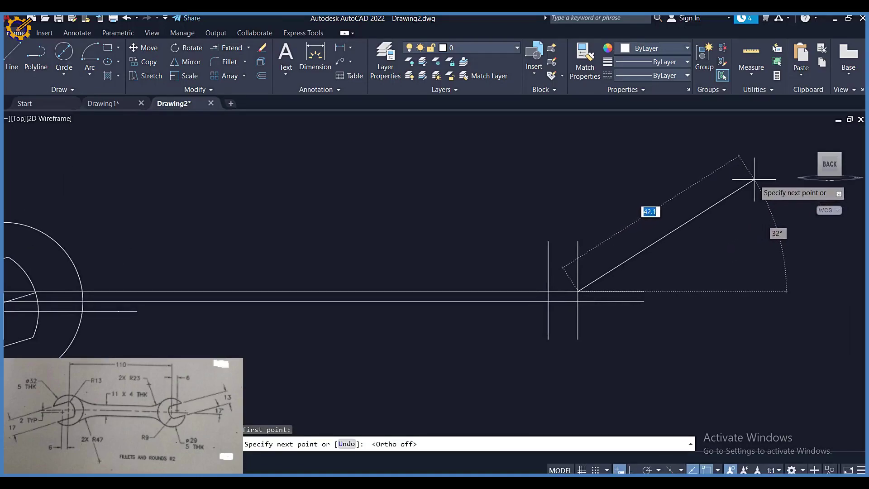
middle_click_drag(753, 179, 714, 201)
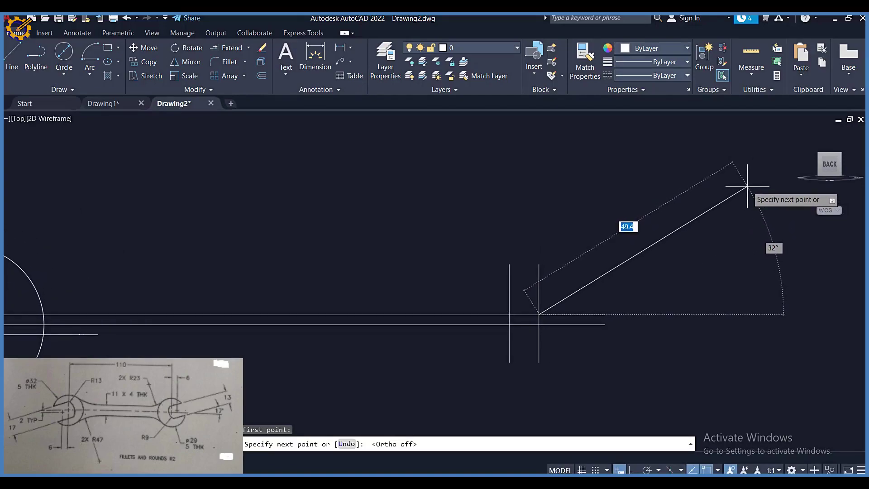
key("Tab")
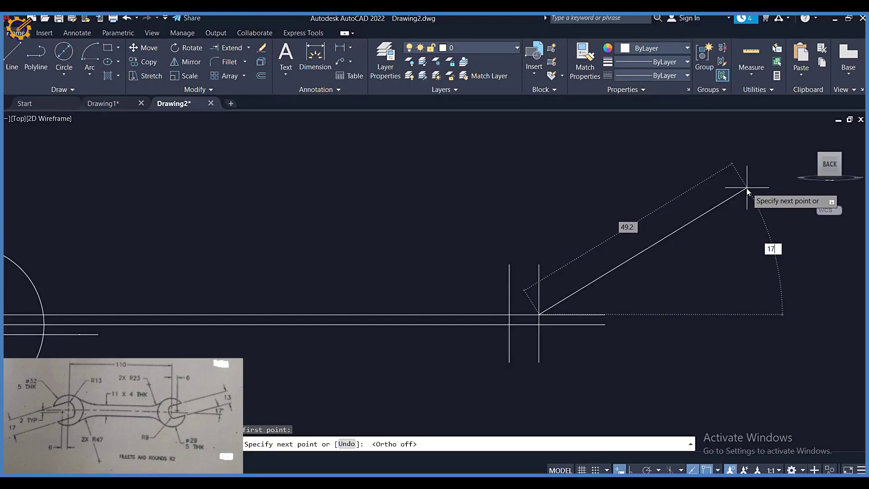
key("Return")
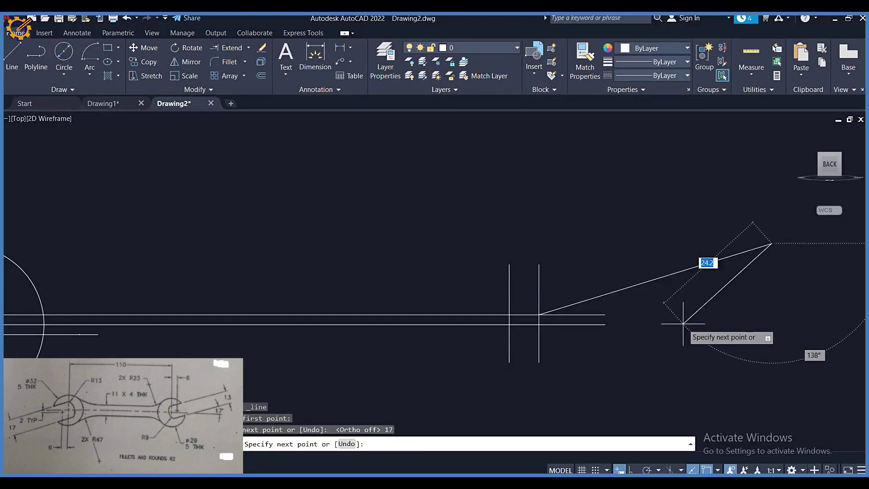
key("Escape")
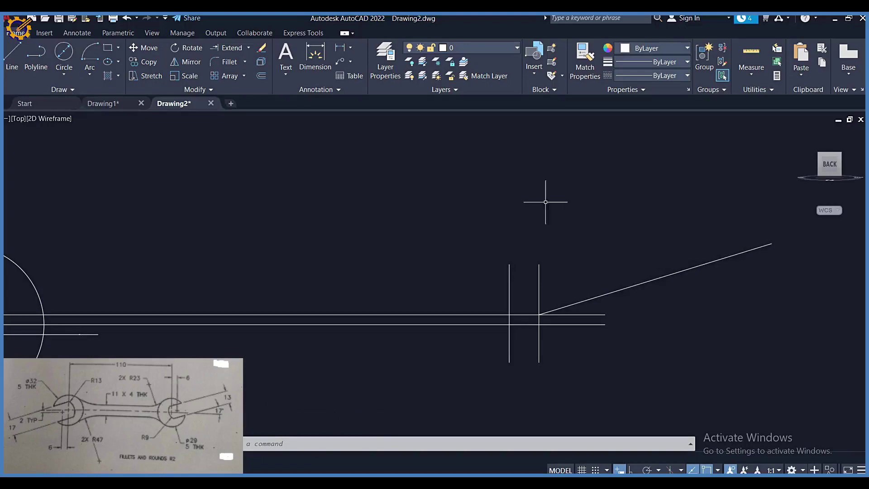
Step: Offset the 17° slanted line 6.5 units both above and below
left_click(262, 75)
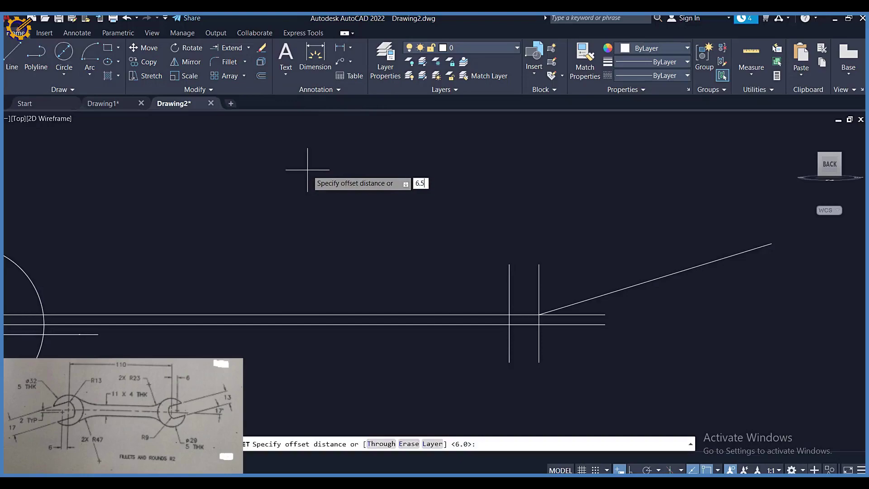
key("Return")
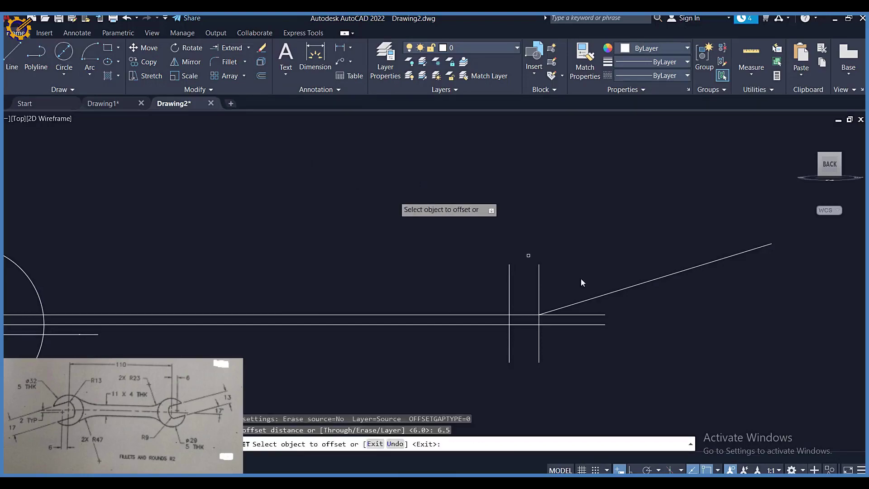
left_click(605, 294)
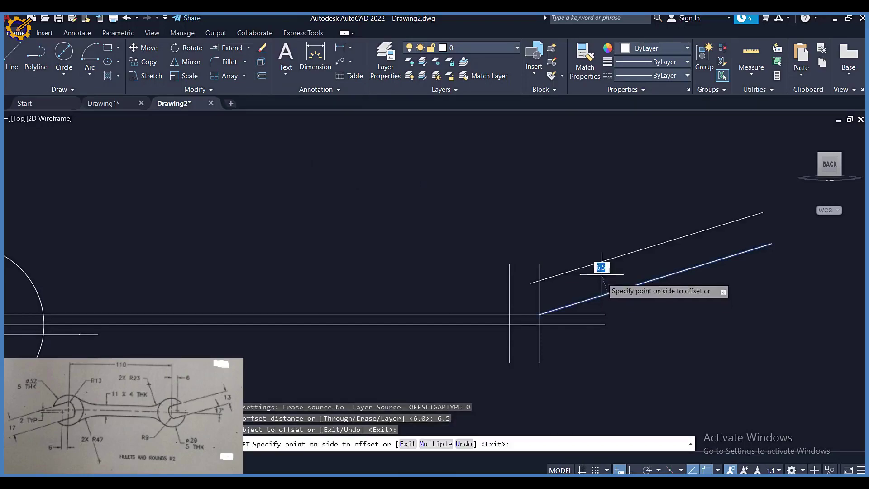
left_click(578, 218)
left_click(607, 292)
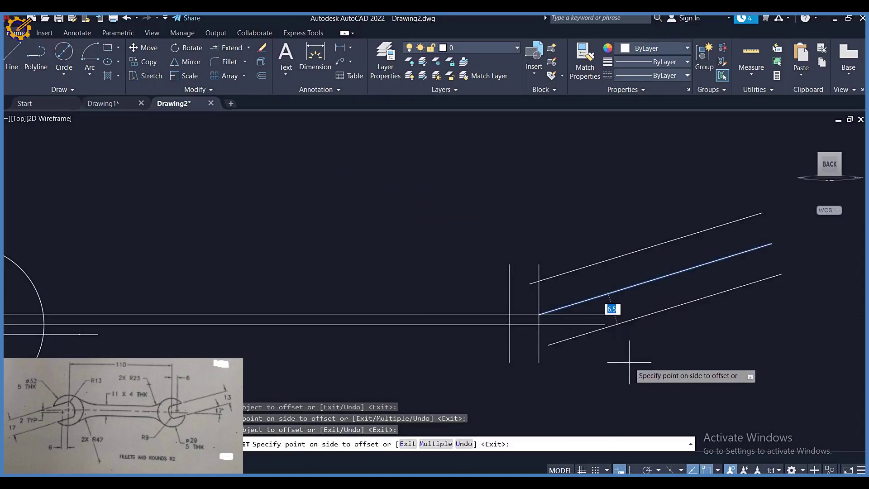